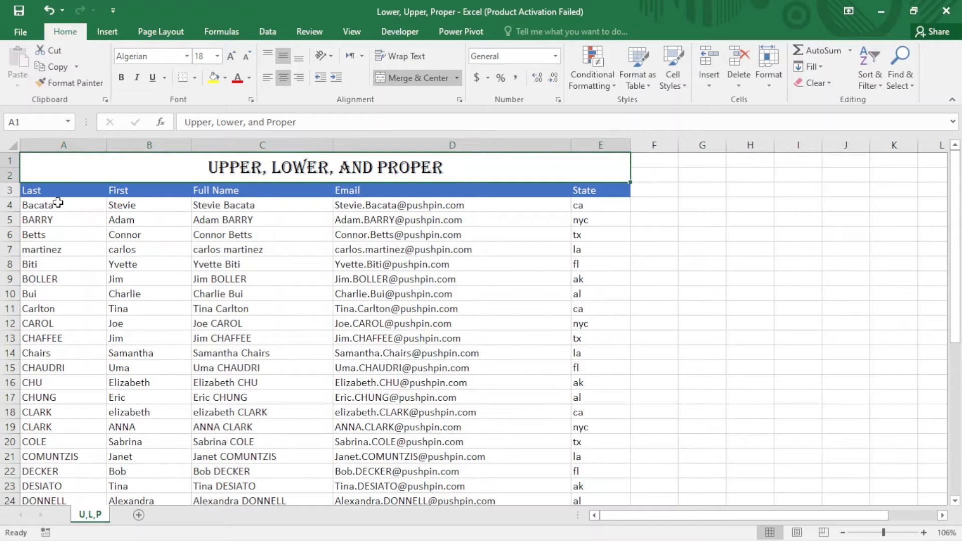
Step: Examine the Last, First and Full Name columns and the formula behind the full name in C13
{"action": "left_click", "coordinate": [59, 189]}
{"action": "left_click", "coordinate": [137, 190]}
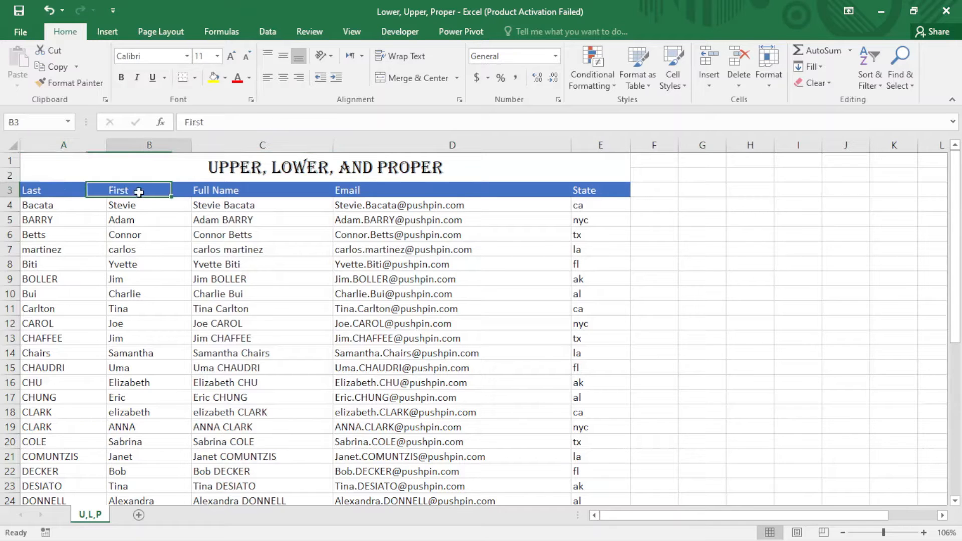
{"action": "left_click", "coordinate": [232, 192]}
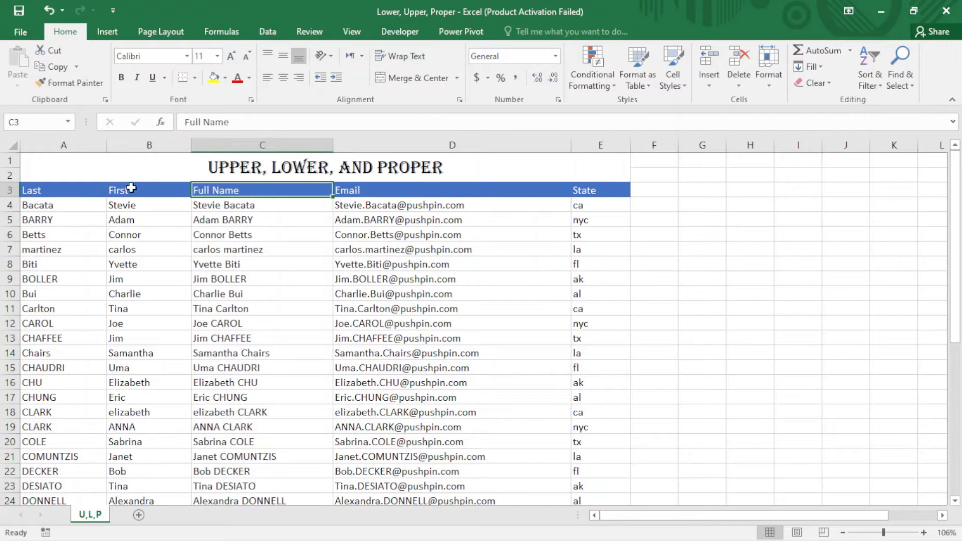
{"action": "left_click", "coordinate": [94, 190]}
{"action": "left_click", "coordinate": [145, 189]}
{"action": "left_click", "coordinate": [224, 189]}
{"action": "left_click", "coordinate": [231, 339]}
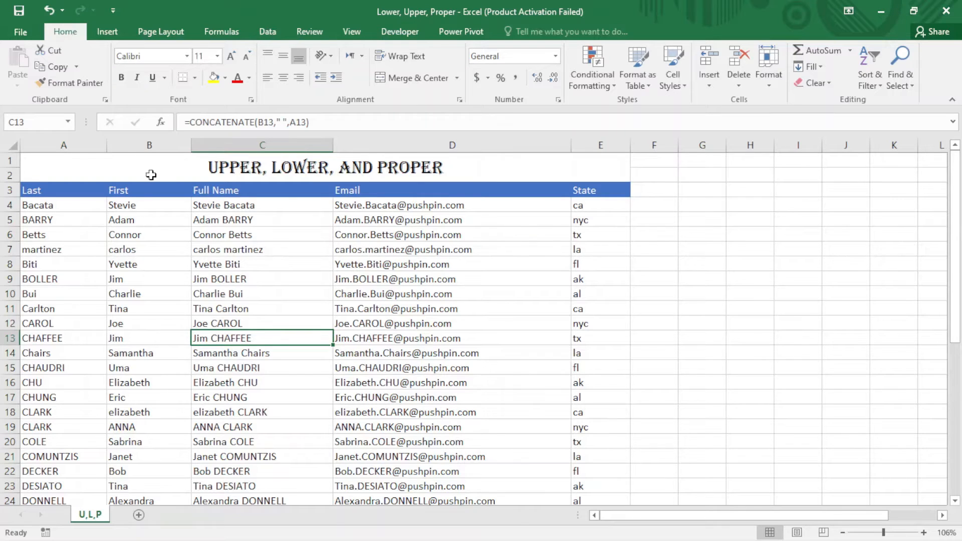
Step: Insert a blank column before the First column and enter =PROPER(A4) in B4
{"action": "right_click", "coordinate": [144, 141]}
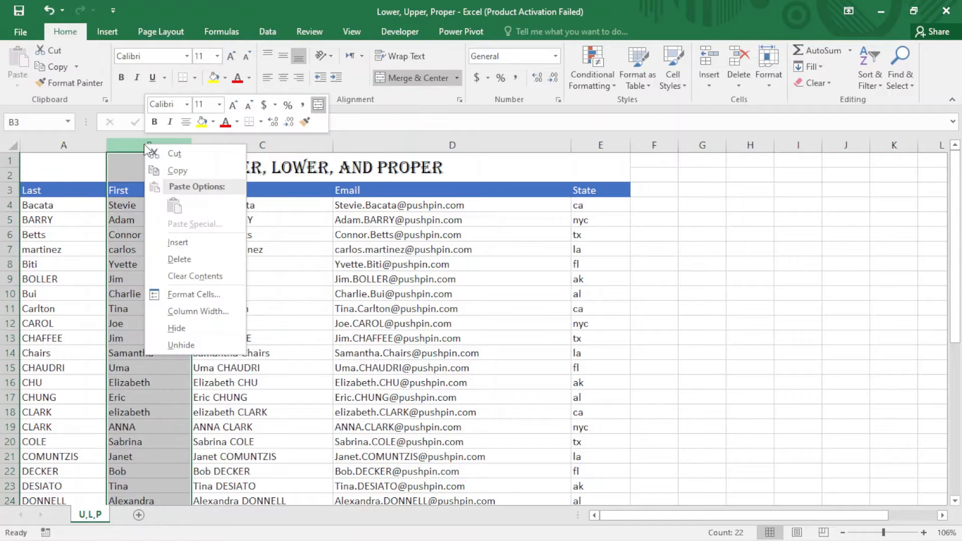
{"action": "left_click", "coordinate": [188, 242]}
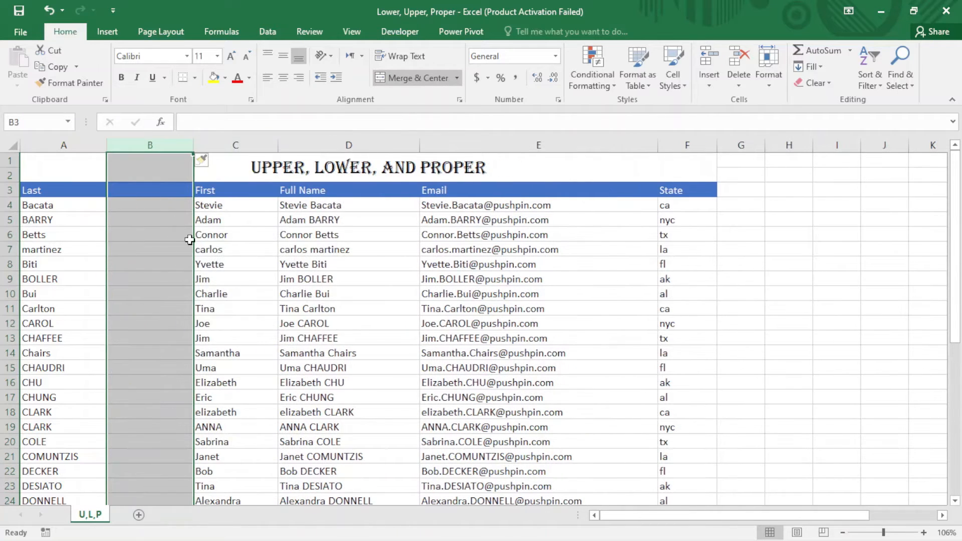
{"action": "left_click", "coordinate": [159, 206]}
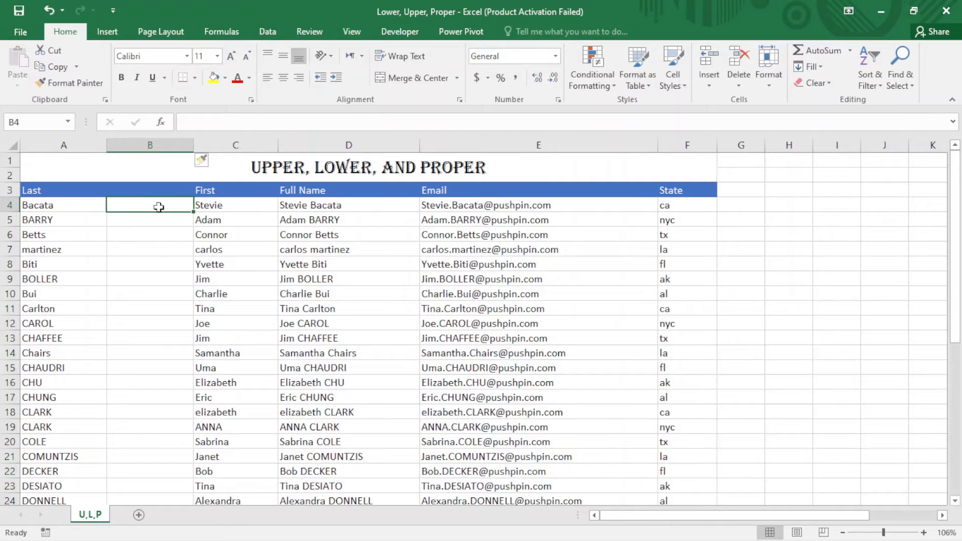
{"action": "type", "text": "="}
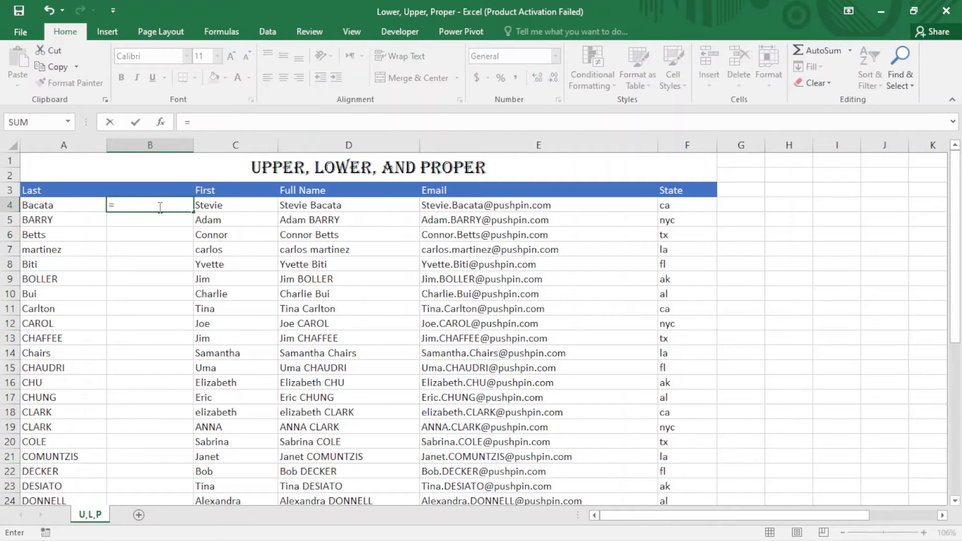
{"action": "type", "text": "prop"}
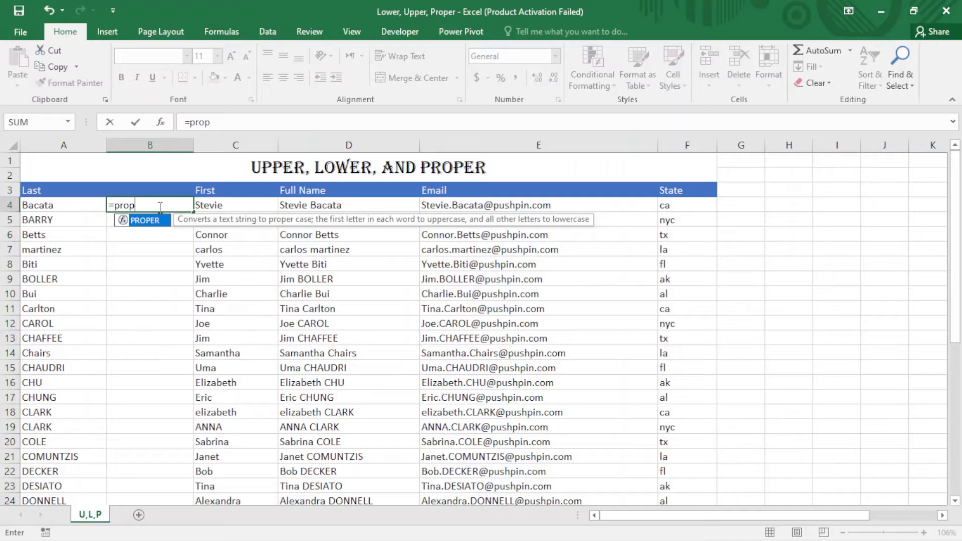
{"action": "key", "text": "Tab"}
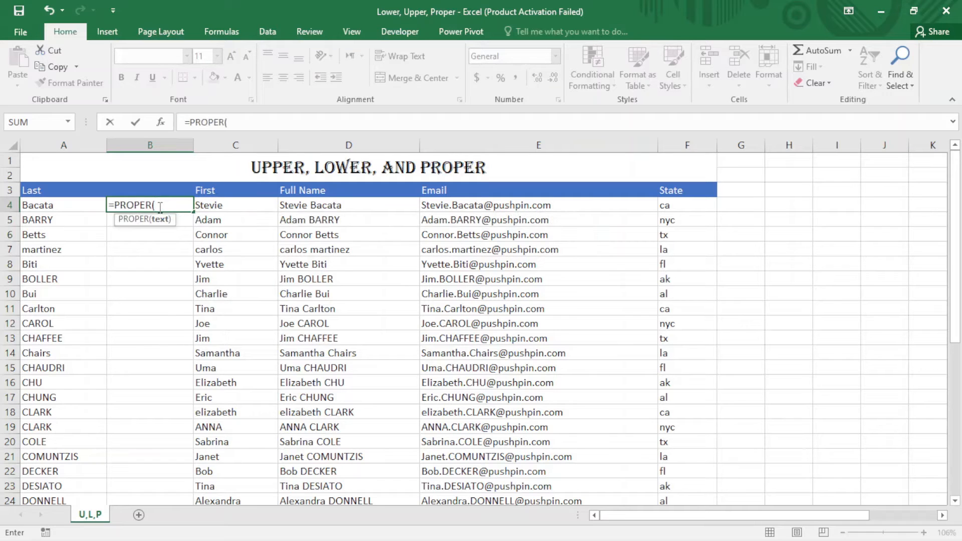
{"action": "left_click", "coordinate": [71, 211]}
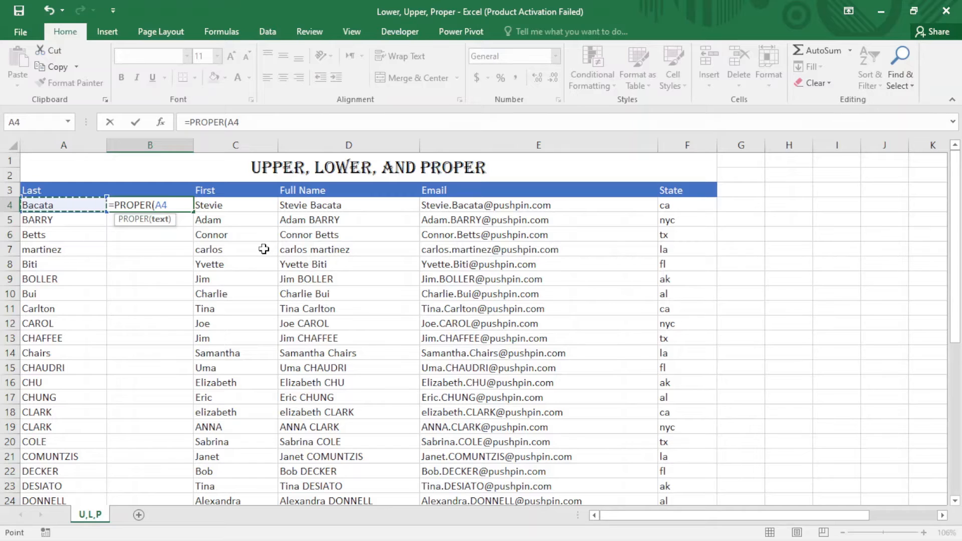
{"action": "key", "text": "Return"}
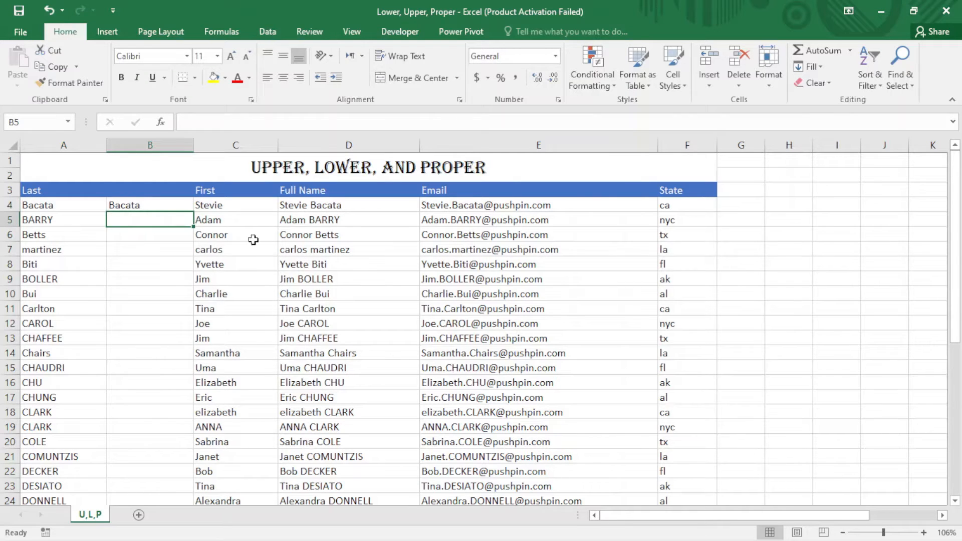
Step: Fill the PROPER formula in B4 down the new column through row 24
{"action": "left_click", "coordinate": [167, 209]}
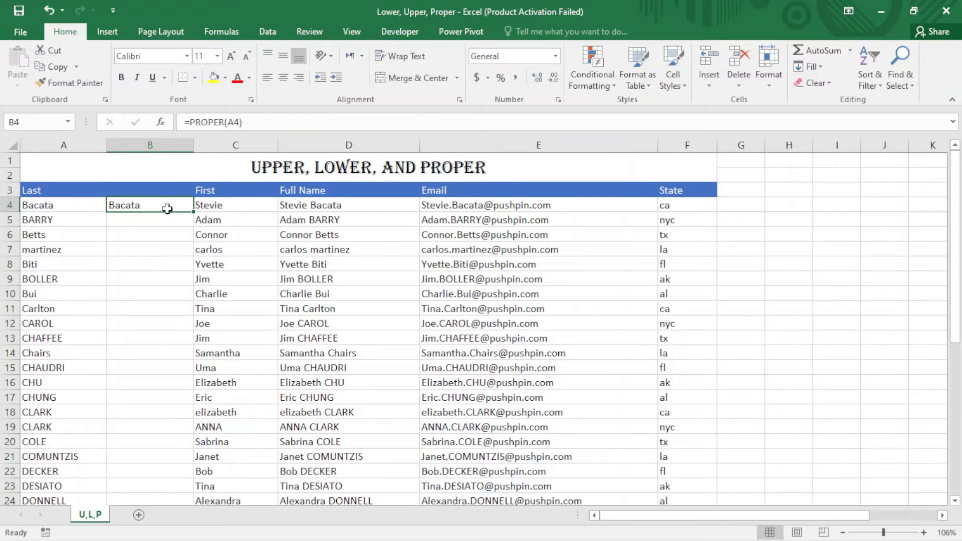
{"action": "double_click", "coordinate": [195, 211]}
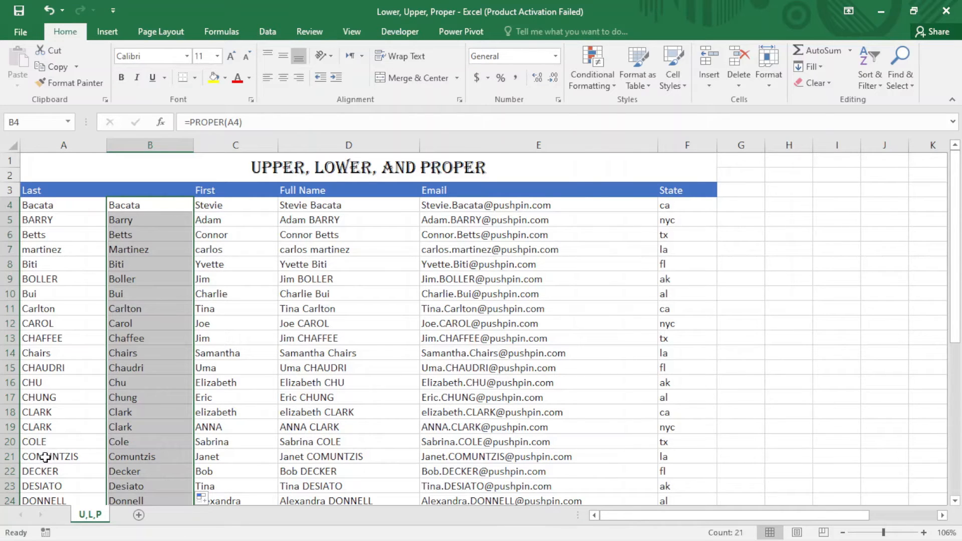
{"action": "left_click", "coordinate": [138, 454]}
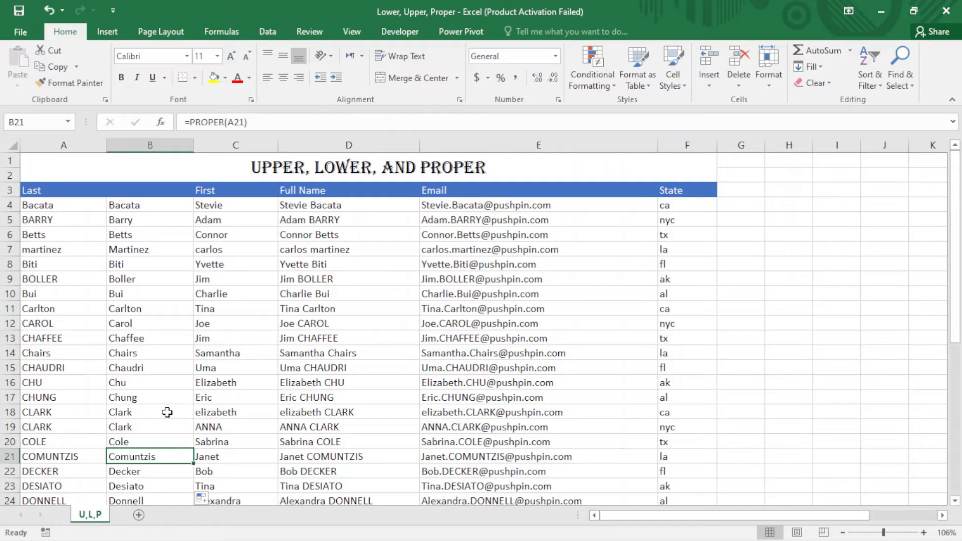
Step: Copy the proper-case last names in B4:B24 and paste them as values over the Last column from A4
{"action": "left_click", "coordinate": [152, 206]}
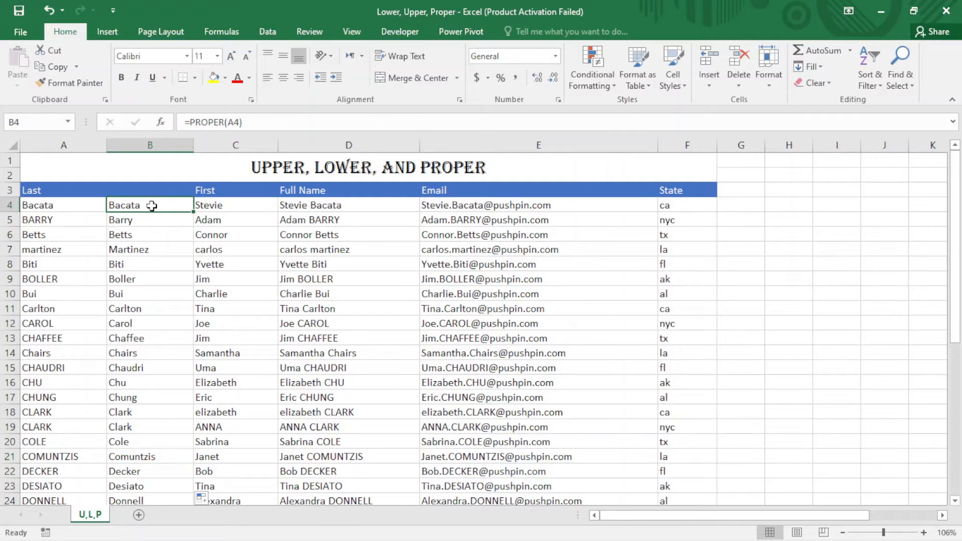
{"action": "key", "text": "ctrl+shift+Down"}
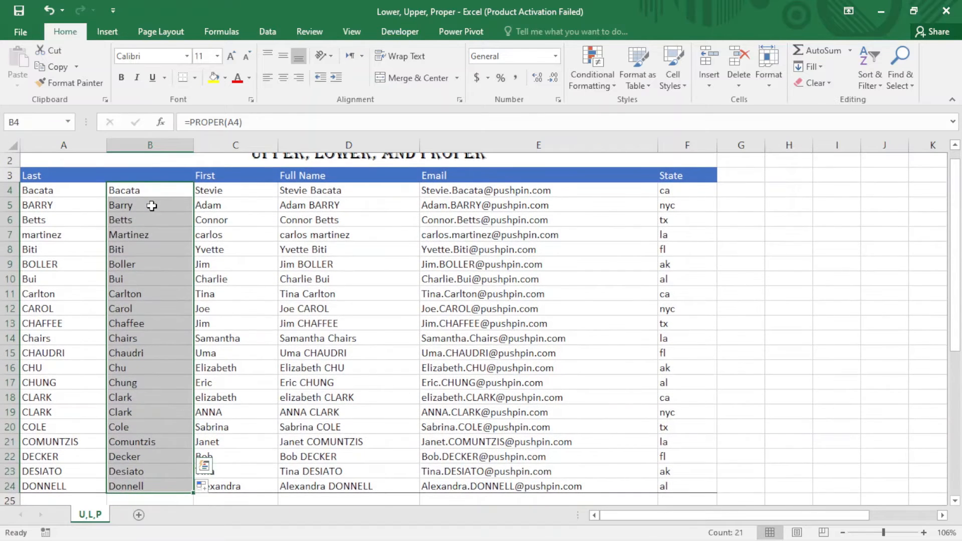
{"action": "right_click", "coordinate": [145, 194]}
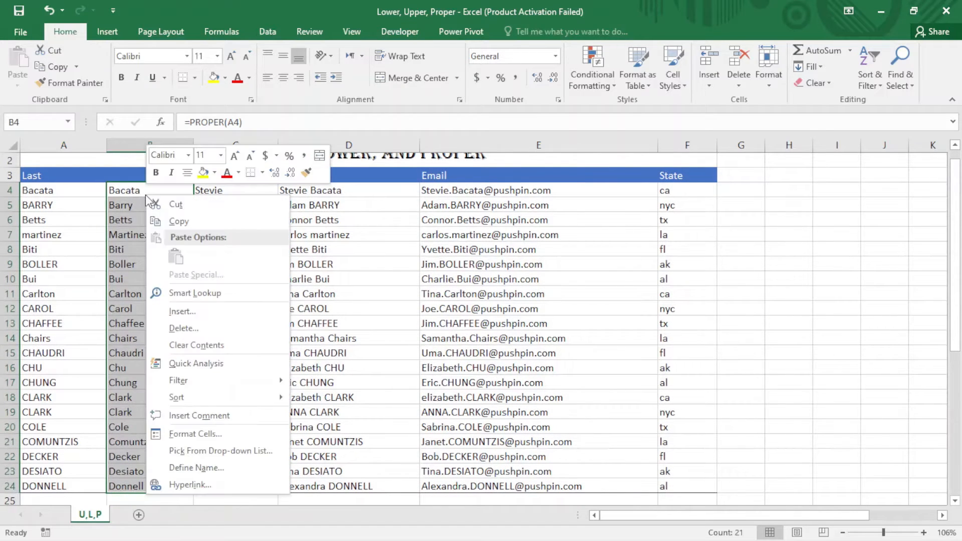
{"action": "left_click", "coordinate": [182, 221]}
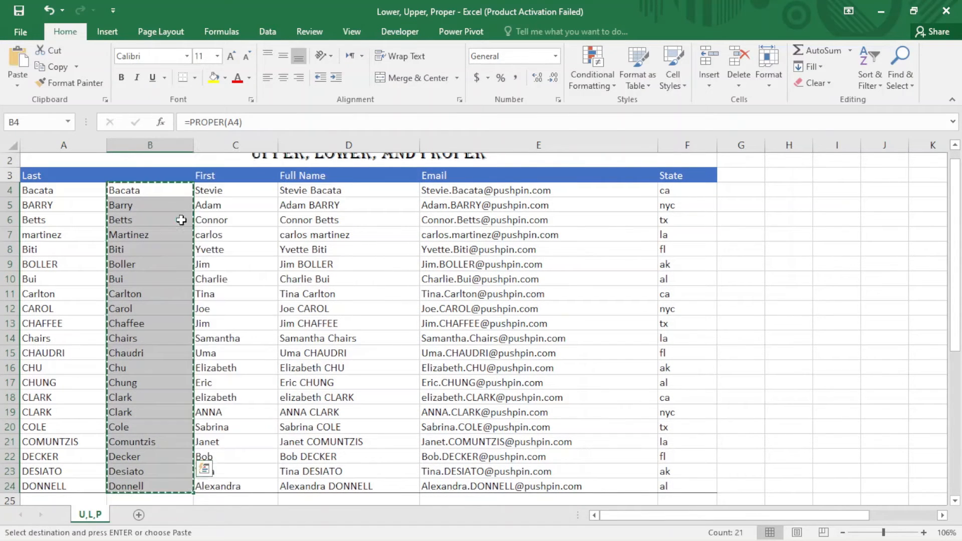
{"action": "left_click", "coordinate": [57, 192]}
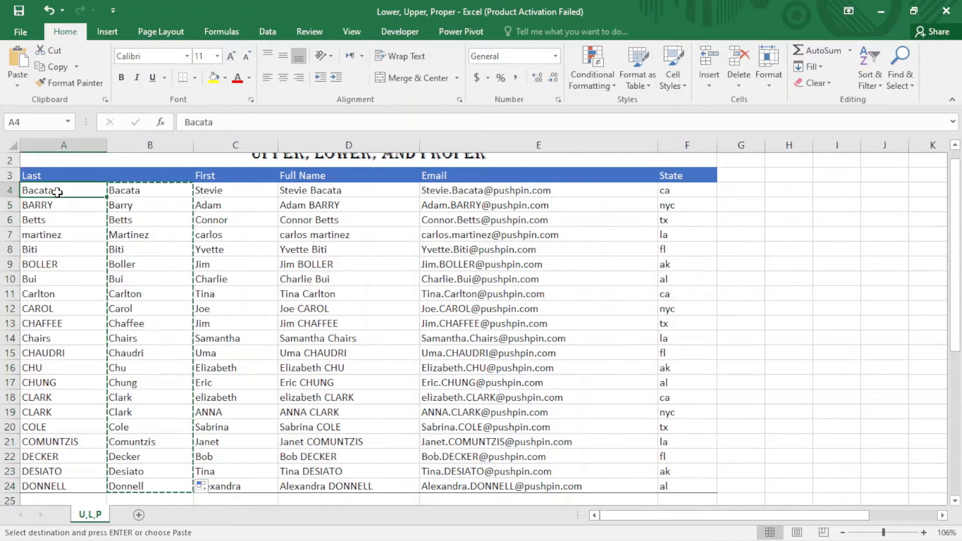
{"action": "right_click", "coordinate": [57, 192]}
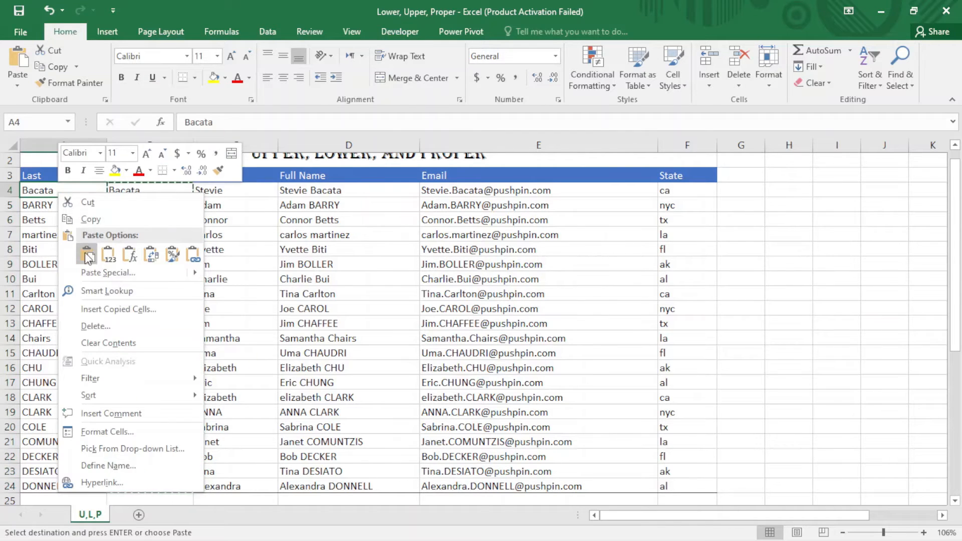
{"action": "left_click", "coordinate": [107, 256]}
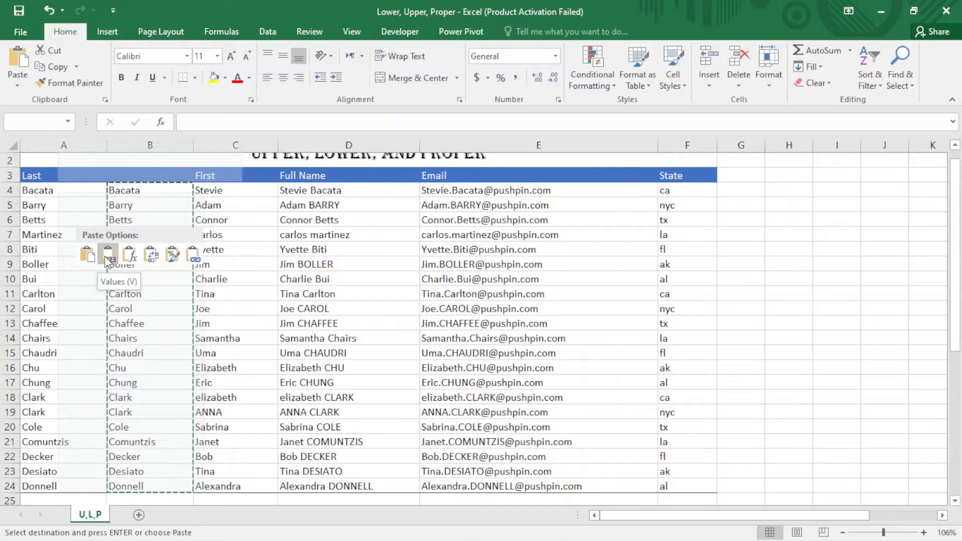
{"action": "left_click", "coordinate": [108, 255]}
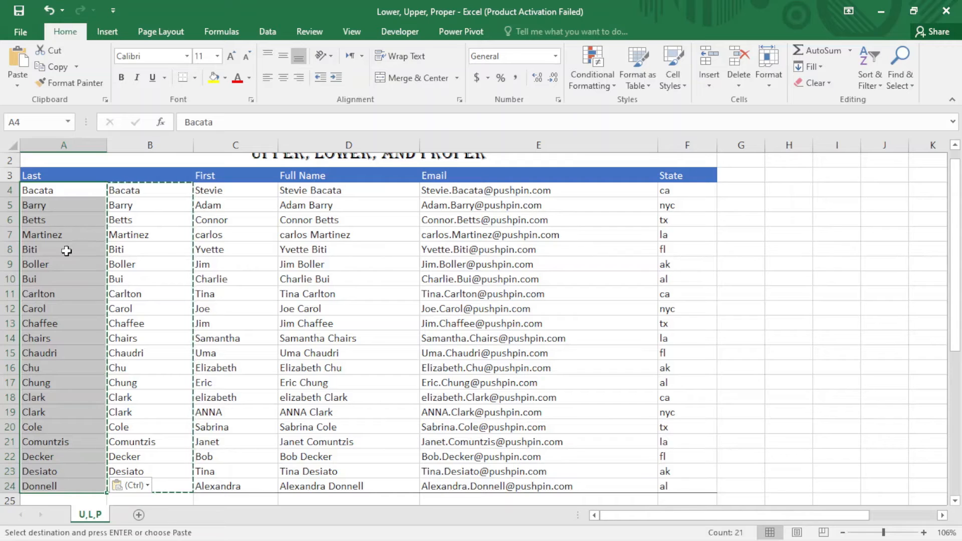
Step: Delete helper column B and check that cell A4 of the Last column holds plain text
{"action": "left_click", "coordinate": [163, 144]}
{"action": "key", "text": "Escape"}
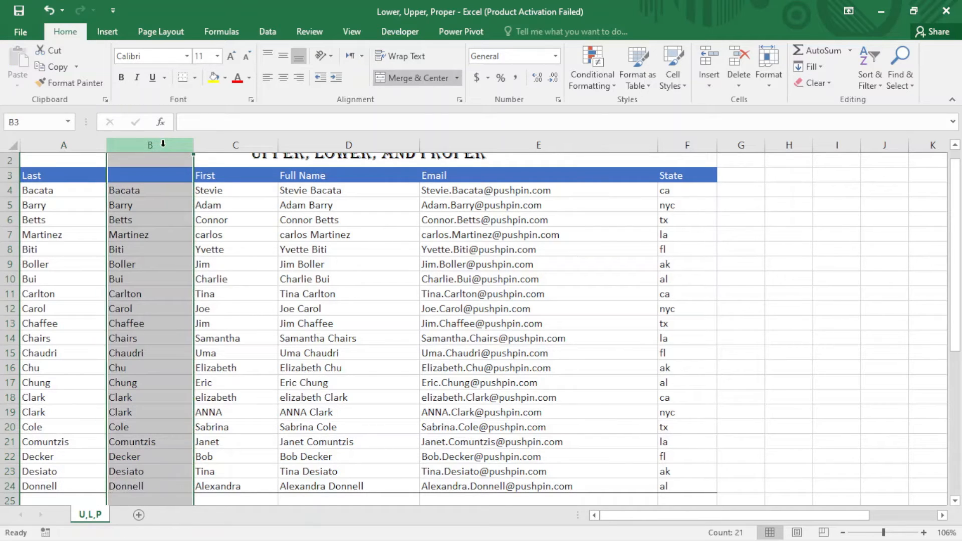
{"action": "right_click", "coordinate": [162, 143]}
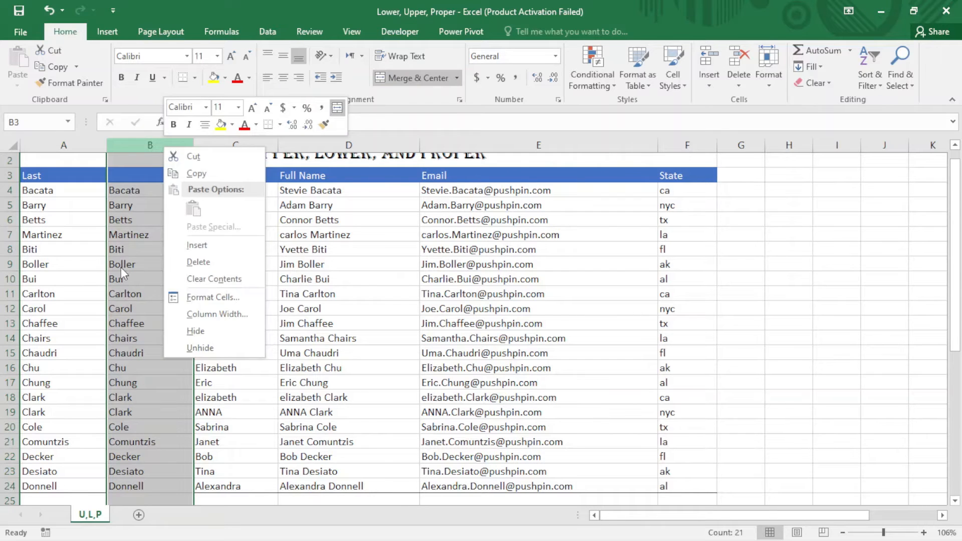
{"action": "left_click", "coordinate": [208, 263]}
{"action": "left_click", "coordinate": [81, 296]}
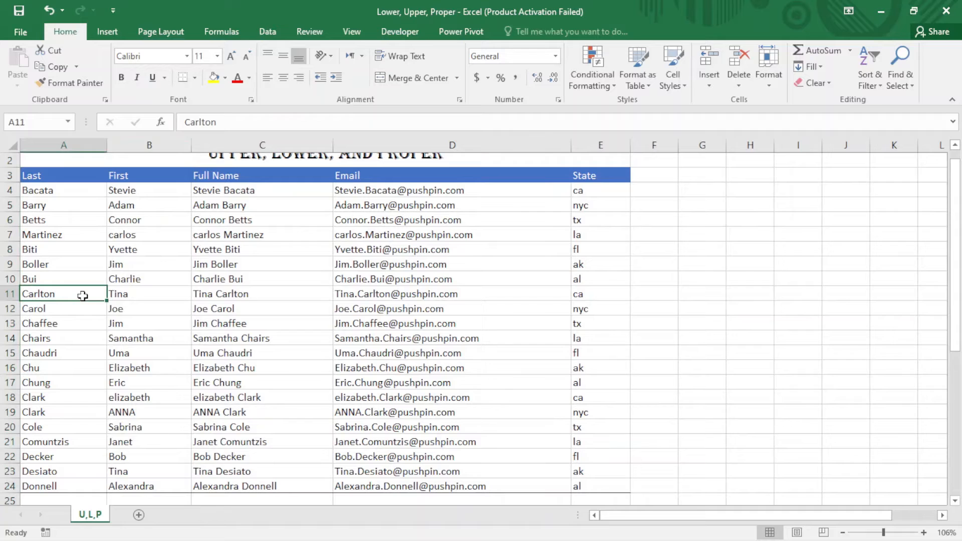
{"action": "left_click", "coordinate": [75, 197]}
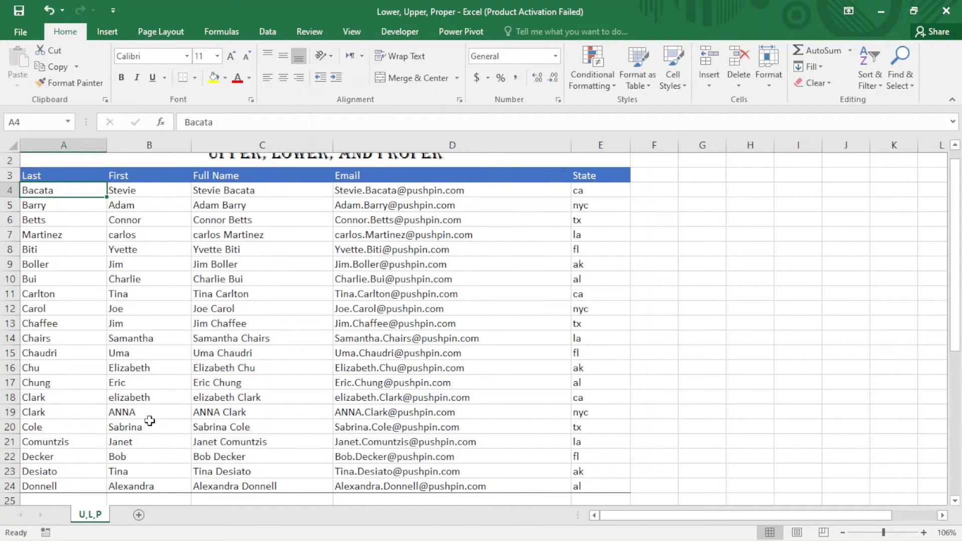
Step: Insert a blank column before the Full Name column and enter =PROPER(B4) in C4
{"action": "right_click", "coordinate": [228, 146]}
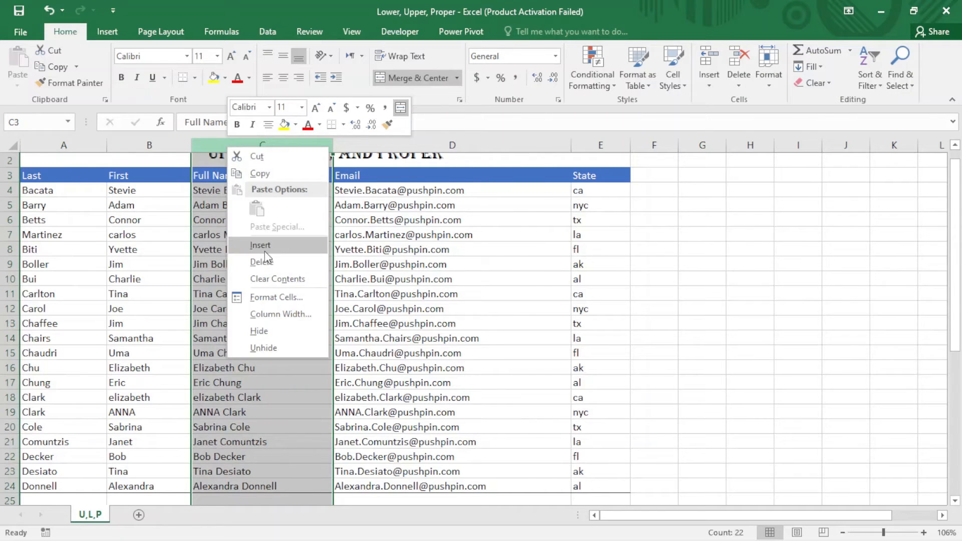
{"action": "left_click", "coordinate": [263, 245]}
{"action": "left_click", "coordinate": [207, 190]}
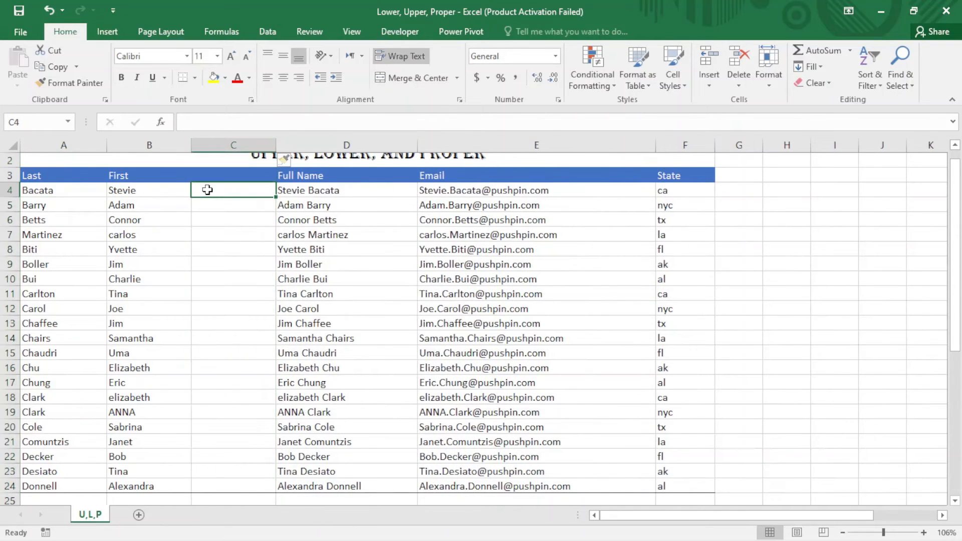
{"action": "type", "text": "=prop"}
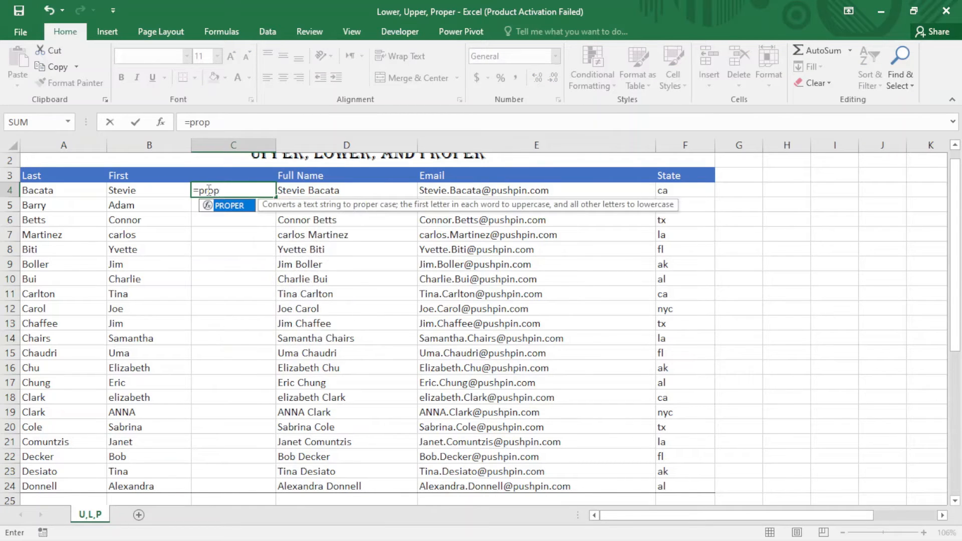
{"action": "key", "text": "Tab"}
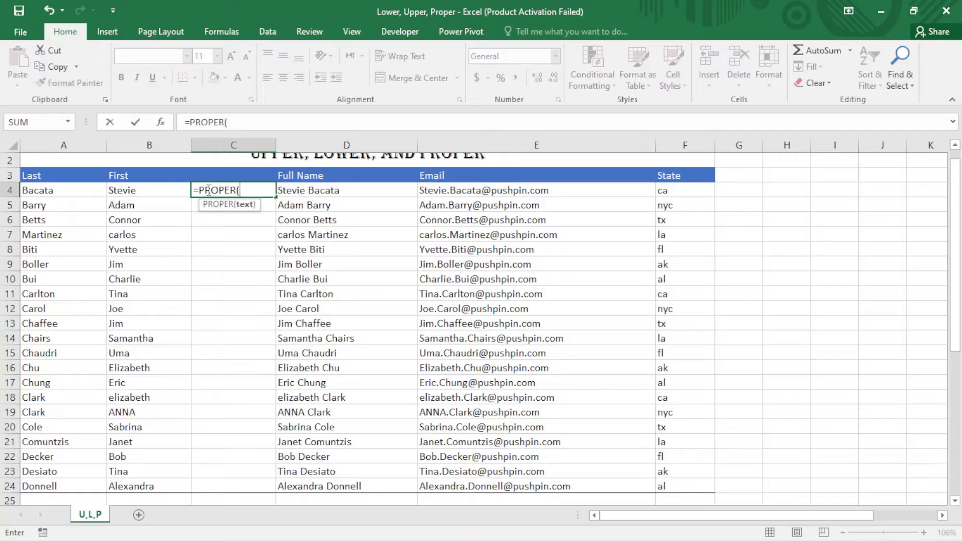
{"action": "left_click", "coordinate": [171, 188]}
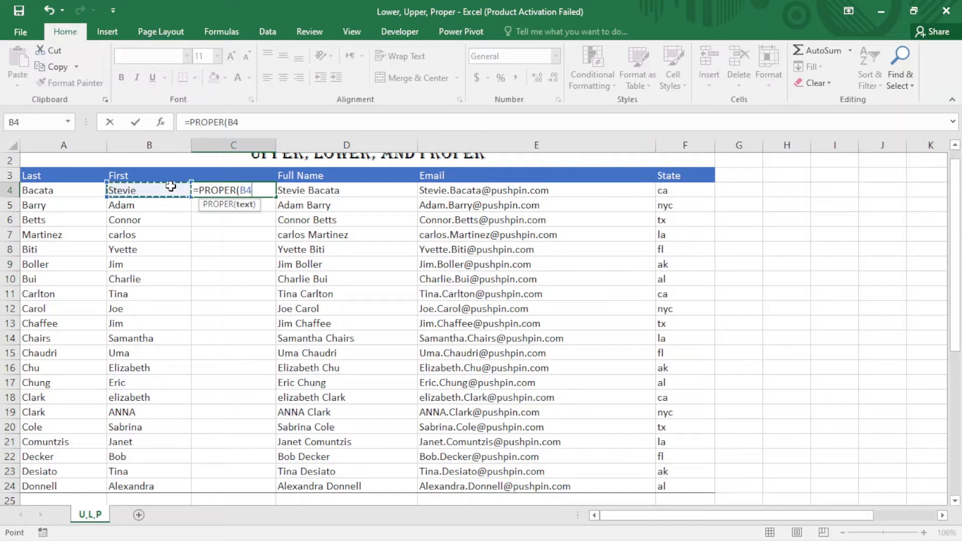
{"action": "key", "text": "Return"}
Step: Fill the PROPER formula in C4 down through row 24
{"action": "left_click", "coordinate": [222, 187]}
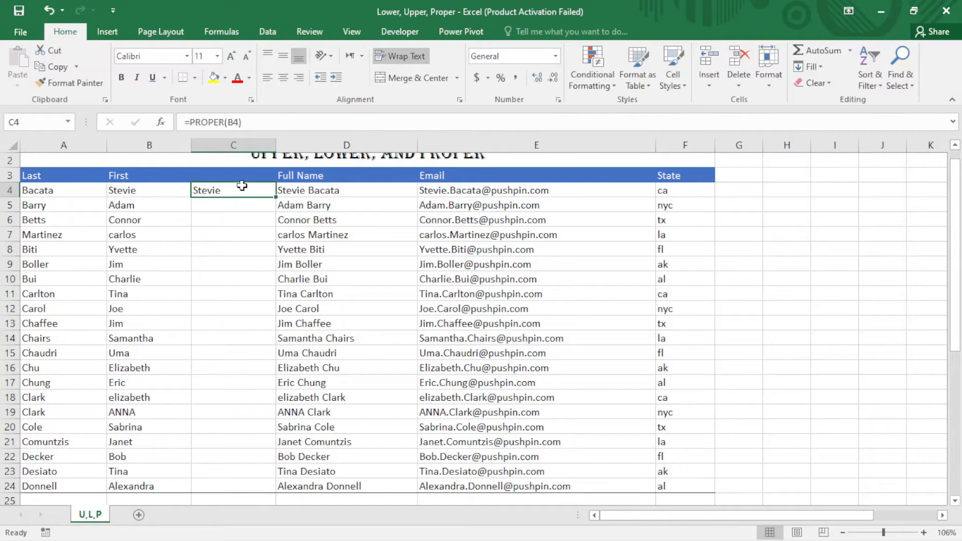
{"action": "double_click", "coordinate": [277, 196]}
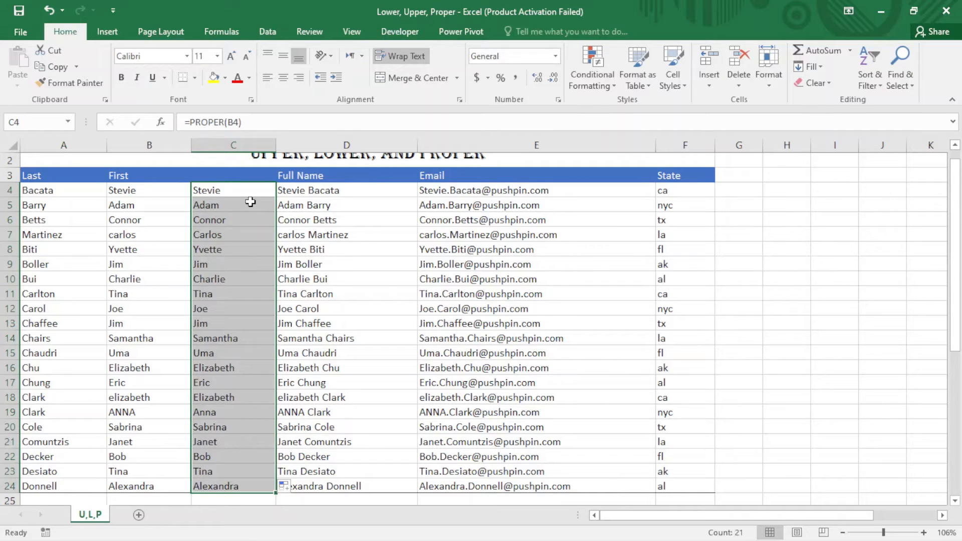
Step: Copy the proper-case first names in C4:C24 and paste them as values over the First column from B4
{"action": "key", "text": "ctrl+c"}
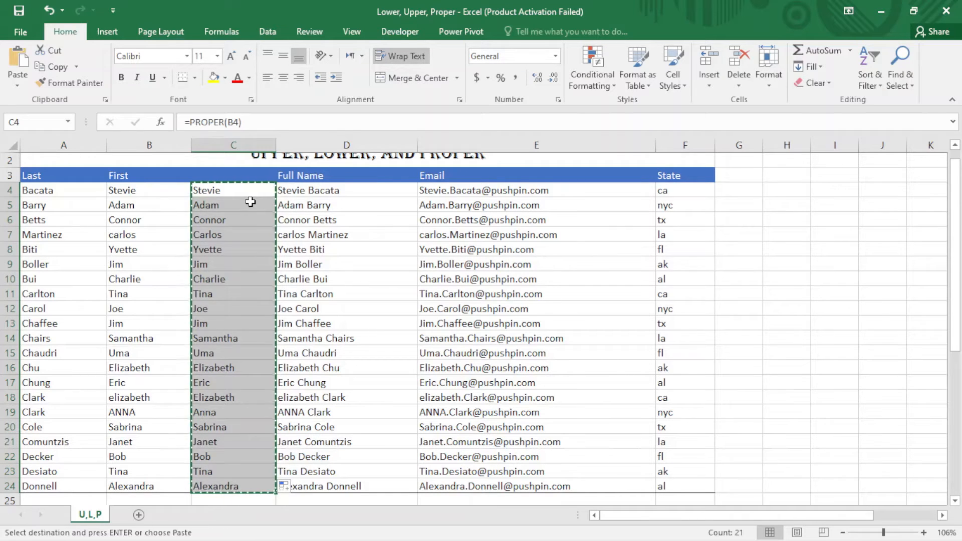
{"action": "left_click", "coordinate": [157, 190]}
{"action": "right_click", "coordinate": [159, 189]}
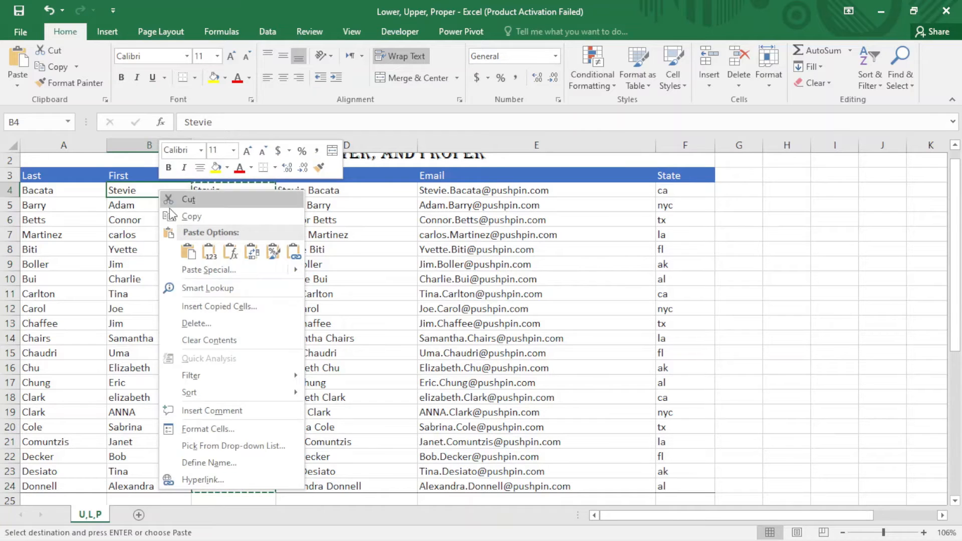
{"action": "left_click", "coordinate": [207, 252]}
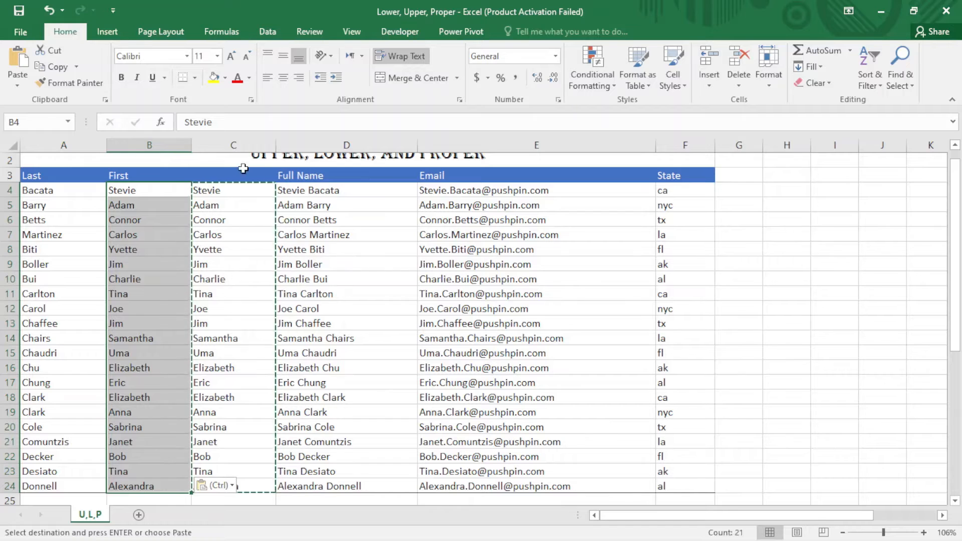
Step: Delete helper column C between the First and Full Name columns
{"action": "left_click", "coordinate": [244, 145]}
{"action": "right_click", "coordinate": [244, 145]}
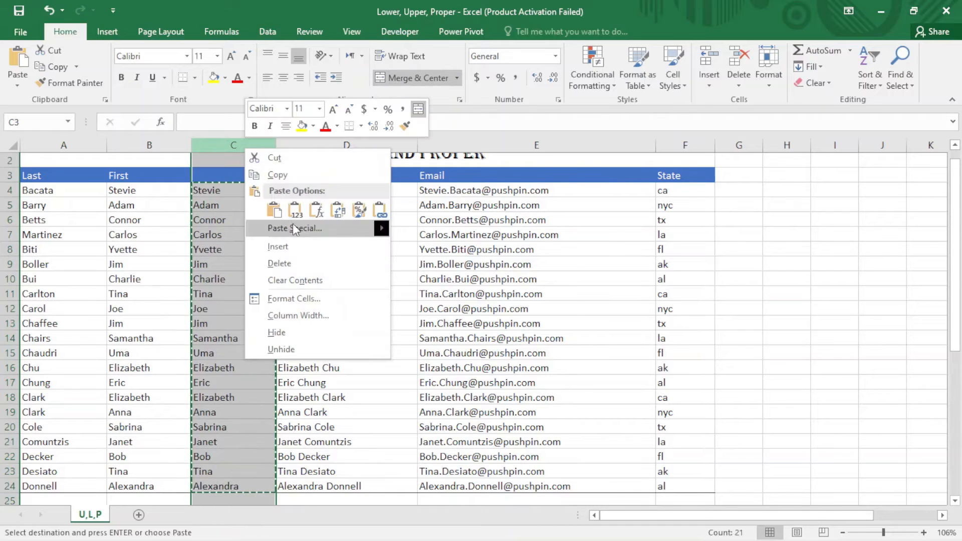
{"action": "left_click", "coordinate": [282, 265]}
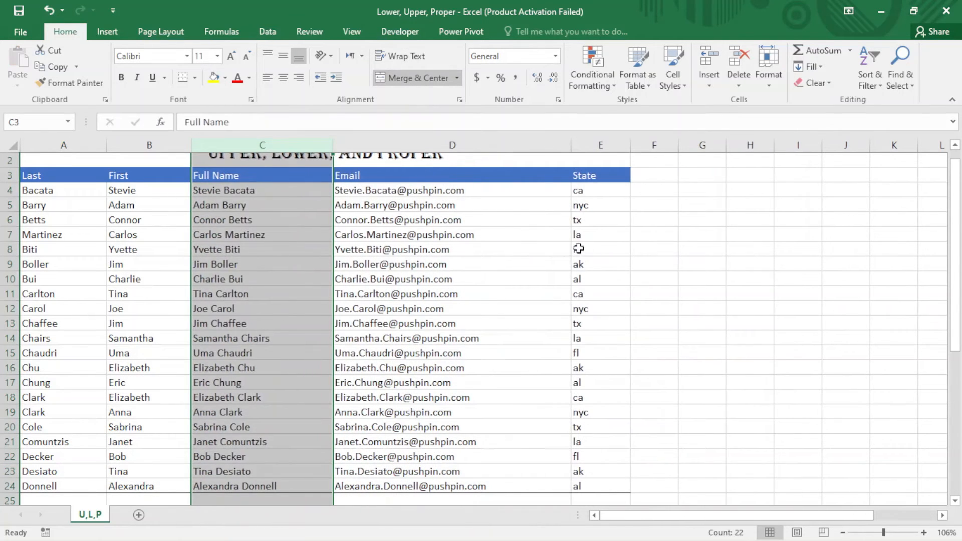
{"action": "left_click", "coordinate": [638, 236]}
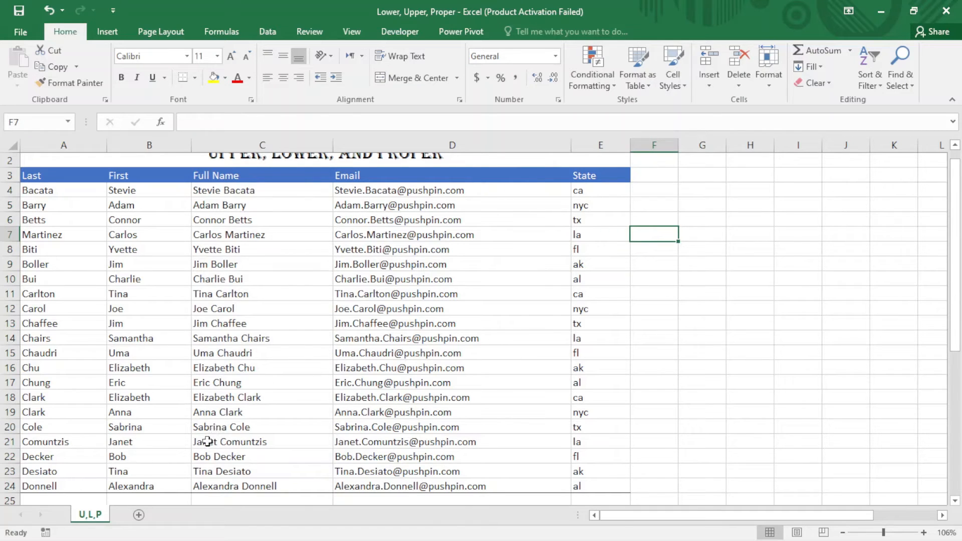
Step: Check the formulas behind the first Full Name entry in C4 and the first Email entry in D4
{"action": "left_click", "coordinate": [257, 193]}
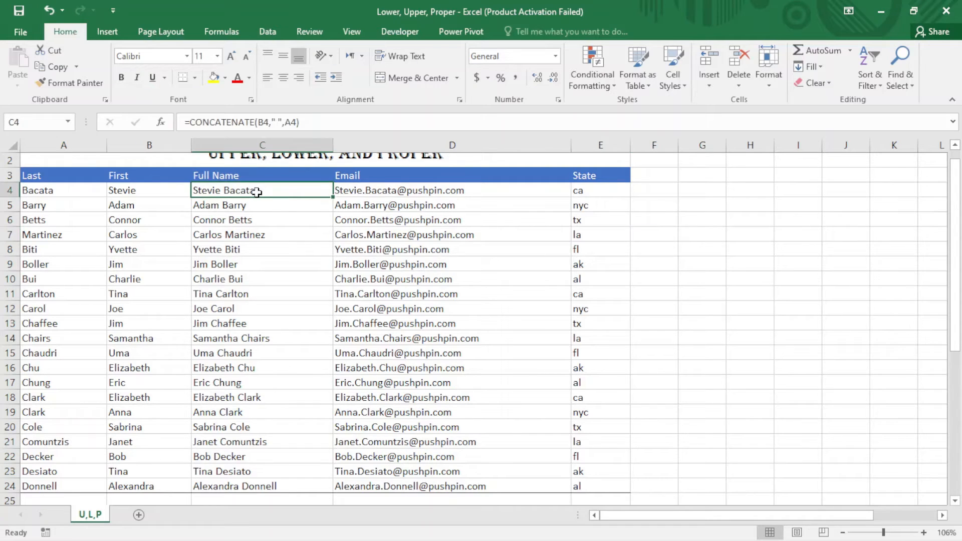
{"action": "scroll", "coordinate": [257, 192], "scroll_direction": "up", "scroll_amount": 1}
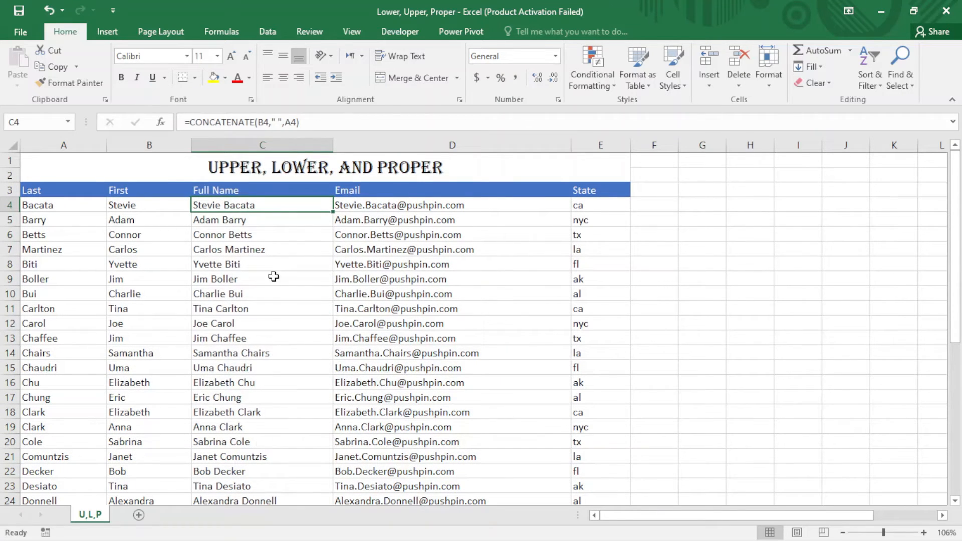
{"action": "left_click", "coordinate": [369, 207]}
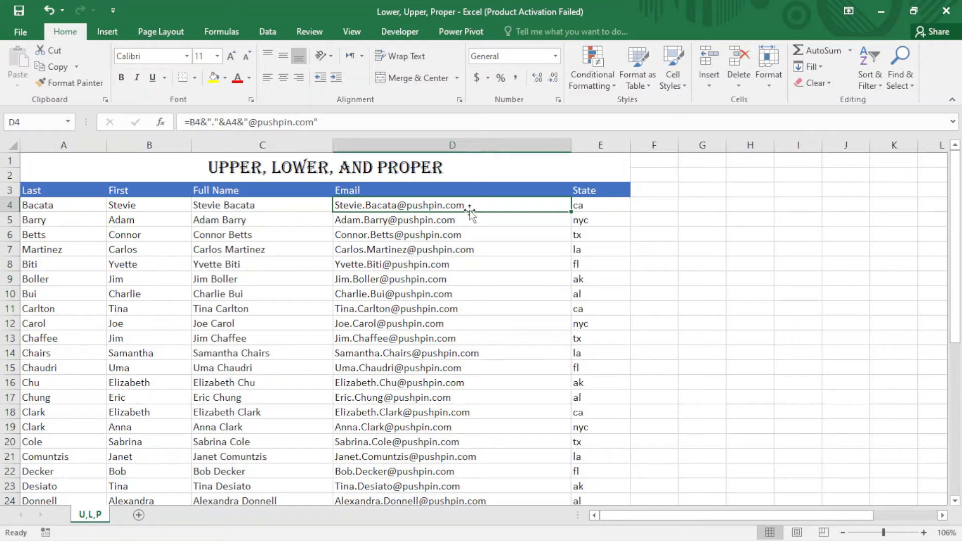
Step: Insert a blank helper column before the State column
{"action": "left_click", "coordinate": [601, 145]}
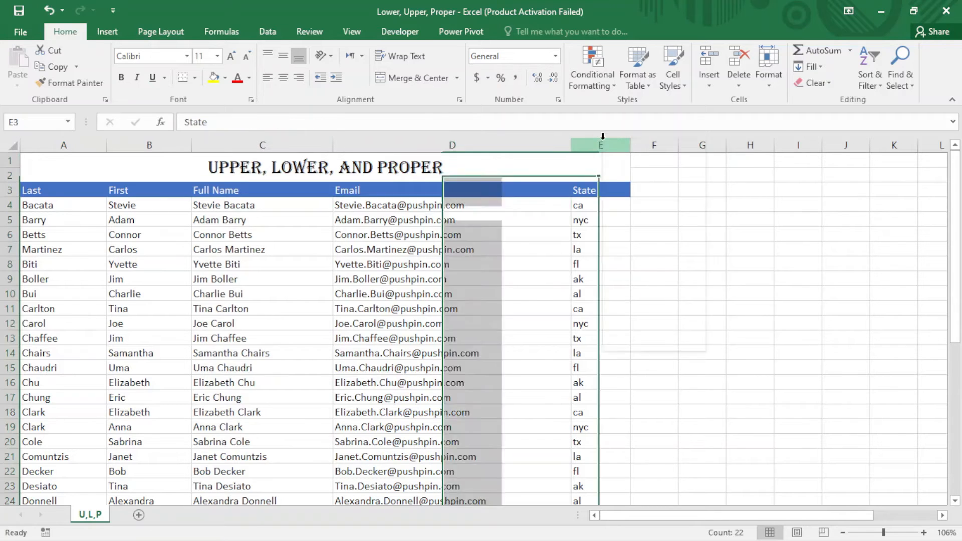
{"action": "right_click", "coordinate": [604, 144]}
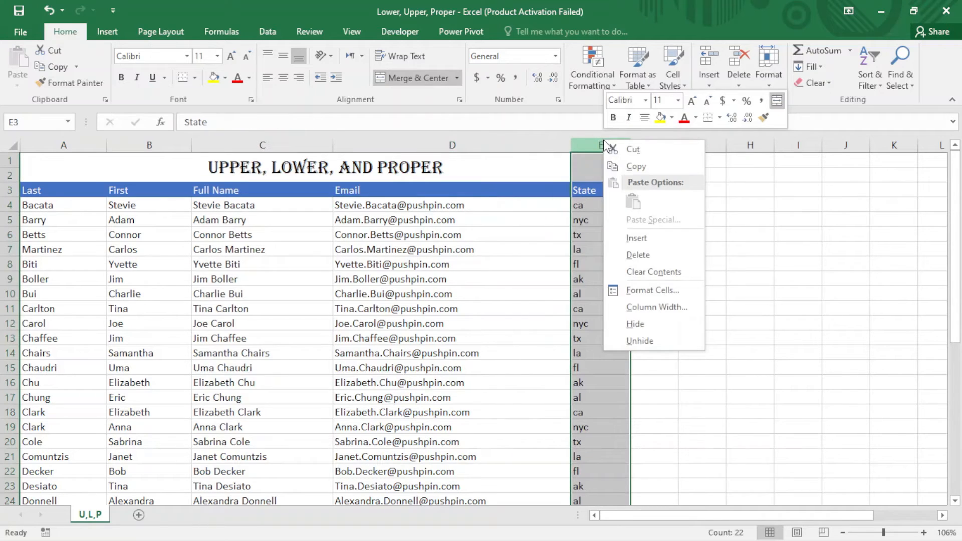
{"action": "left_click", "coordinate": [636, 239]}
Step: Enter =LOWER(D4) in E4 and fill the formula down through row 24
{"action": "left_click", "coordinate": [616, 203]}
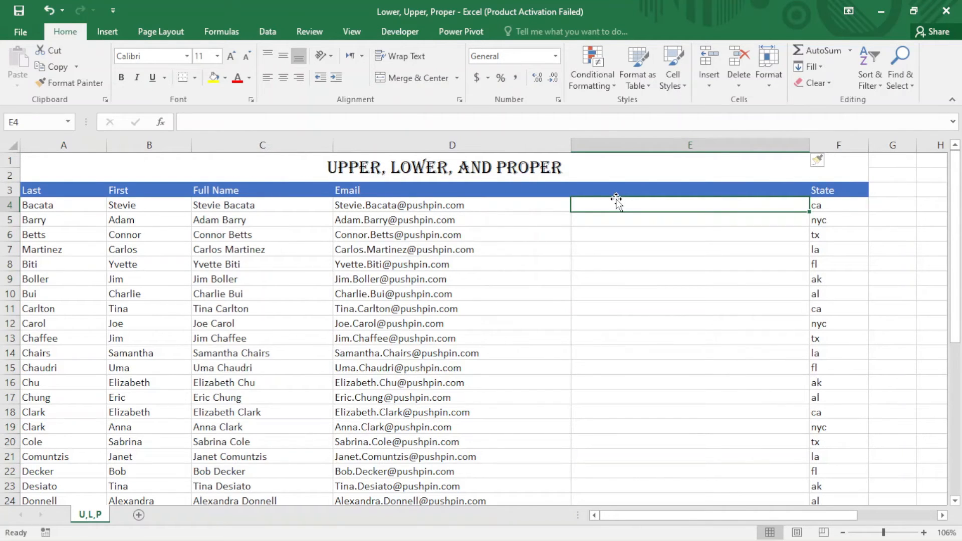
{"action": "type", "text": "="}
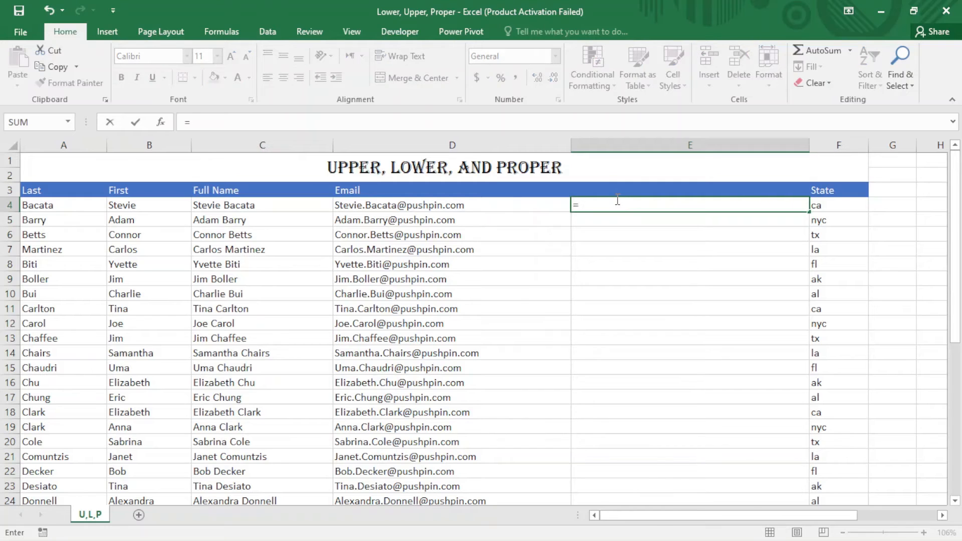
{"action": "type", "text": "lo"}
{"action": "key", "text": "Tab"}
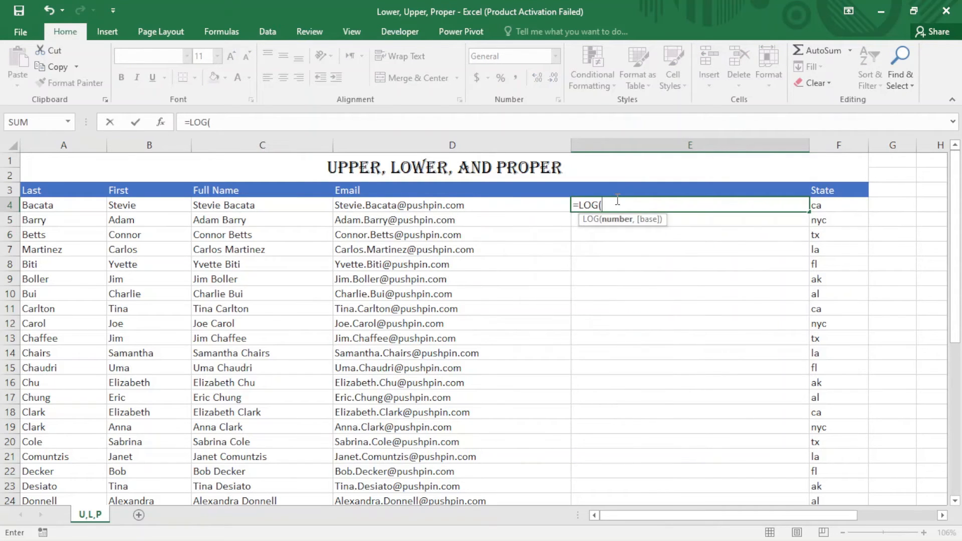
{"action": "key", "text": "BackSpace"}
{"action": "key", "text": "BackSpace"}
{"action": "type", "text": "w"}
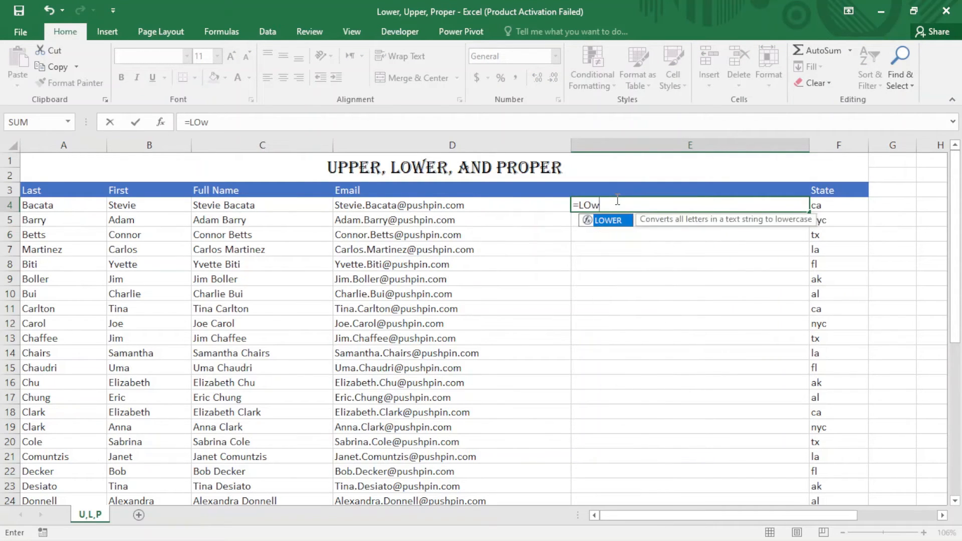
{"action": "key", "text": "Tab"}
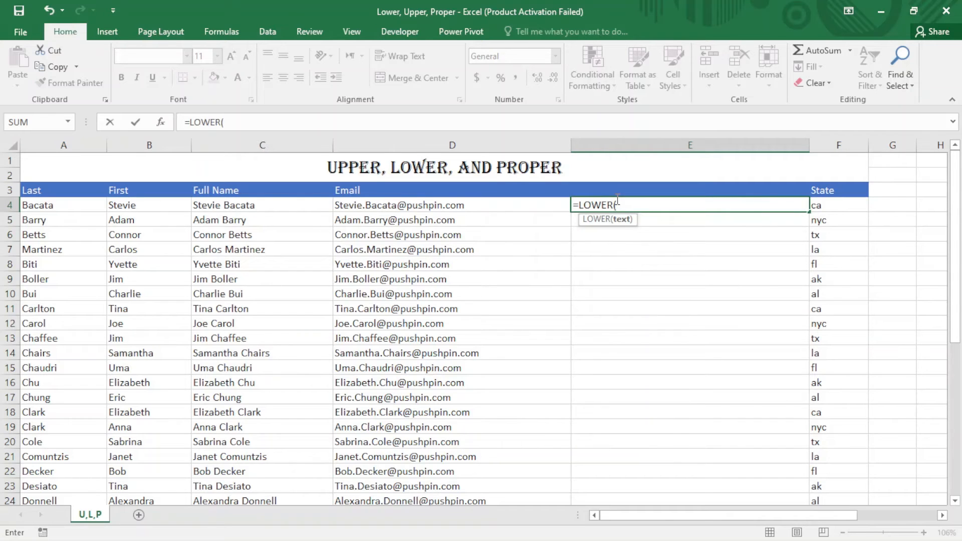
{"action": "left_click", "coordinate": [492, 200]}
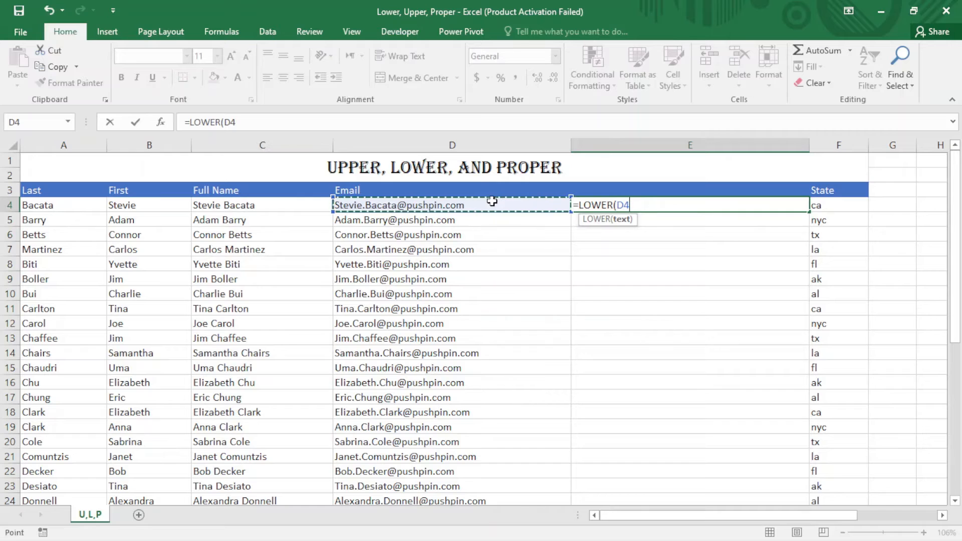
{"action": "type", "text": ")"}
{"action": "key", "text": "Return"}
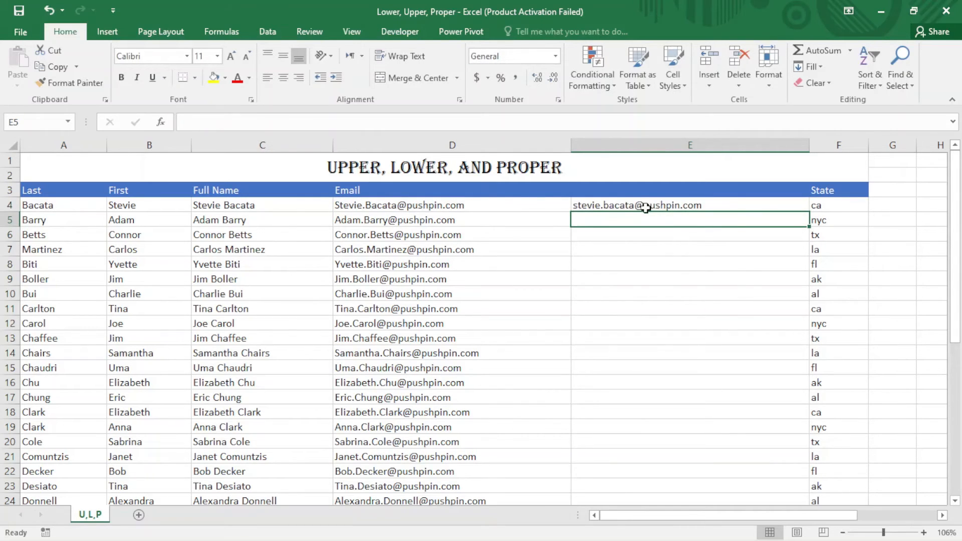
{"action": "left_click", "coordinate": [793, 207]}
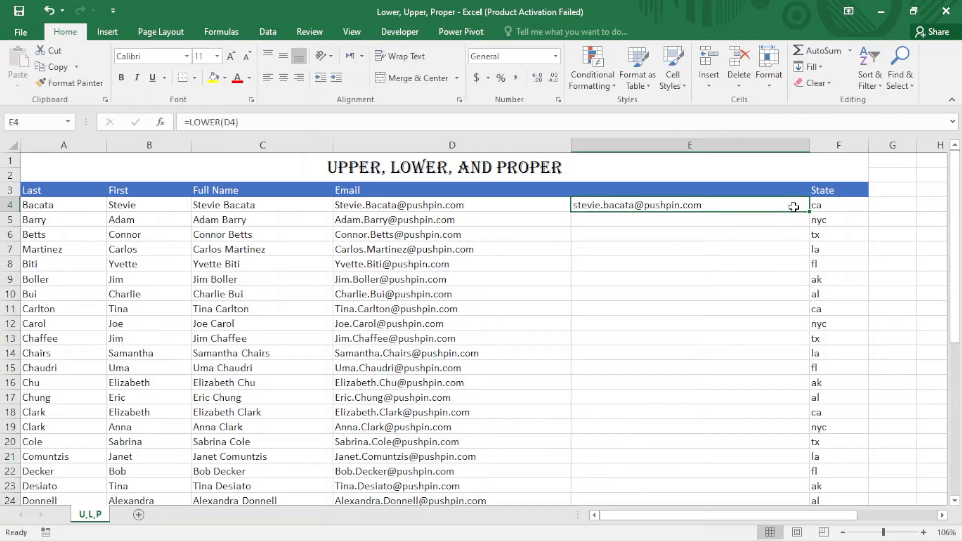
{"action": "double_click", "coordinate": [808, 210]}
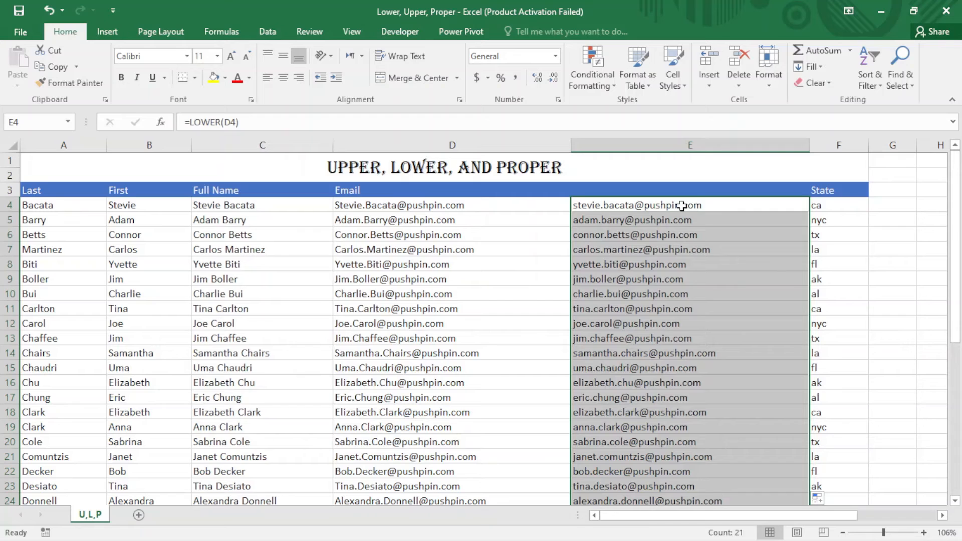
Step: Copy the lowercase addresses in E4:E24 and paste them as values over the Email column from D4
{"action": "key", "text": "ctrl+c"}
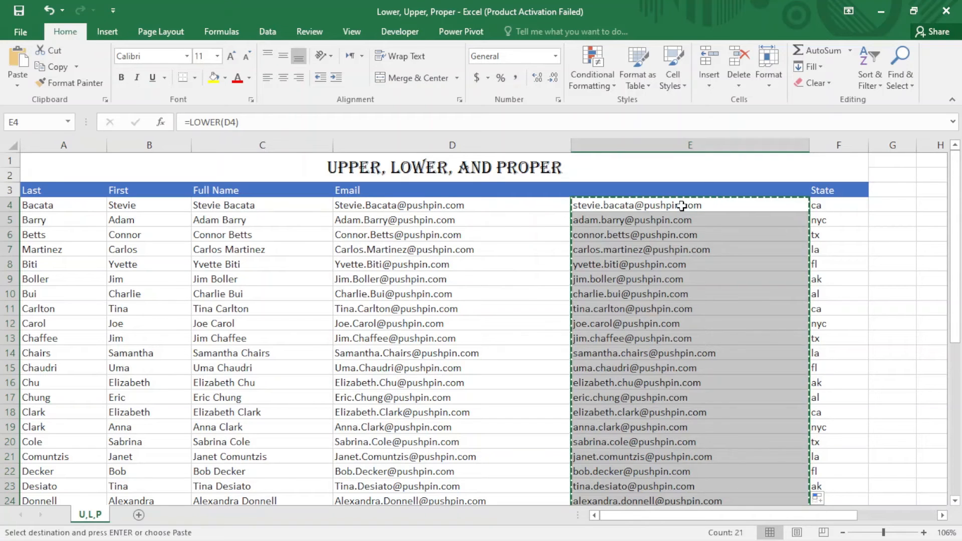
{"action": "left_click", "coordinate": [424, 203]}
{"action": "right_click", "coordinate": [424, 203]}
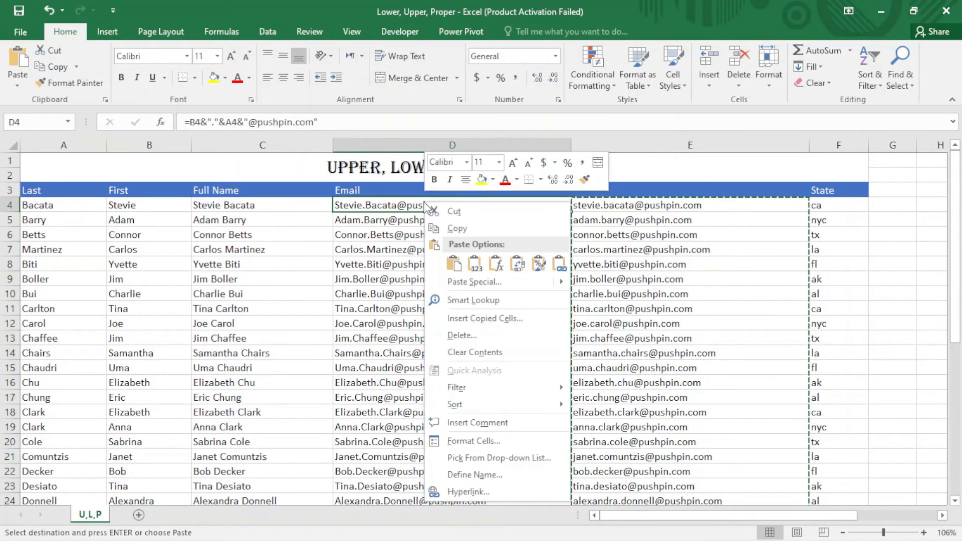
{"action": "left_click", "coordinate": [478, 271]}
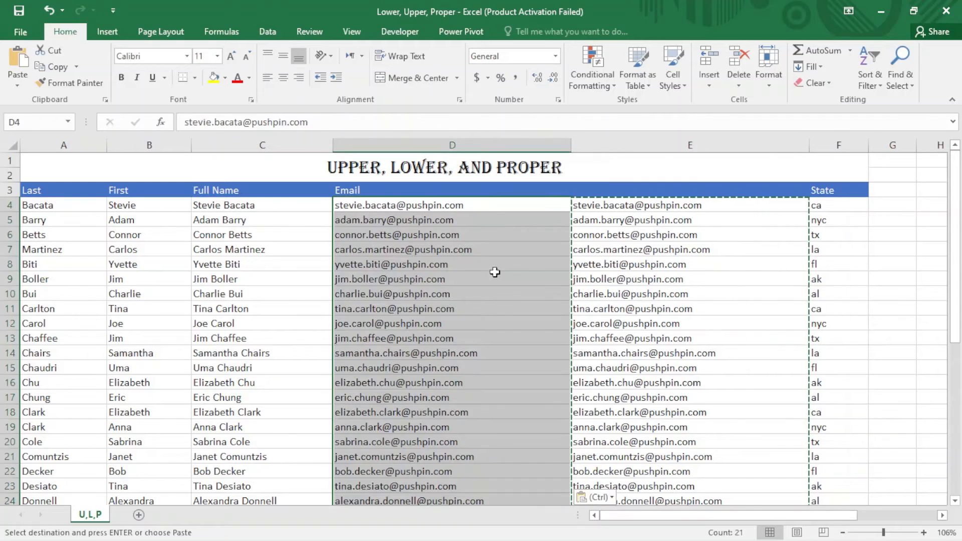
Step: Delete helper column E between the Email and State columns
{"action": "right_click", "coordinate": [657, 143]}
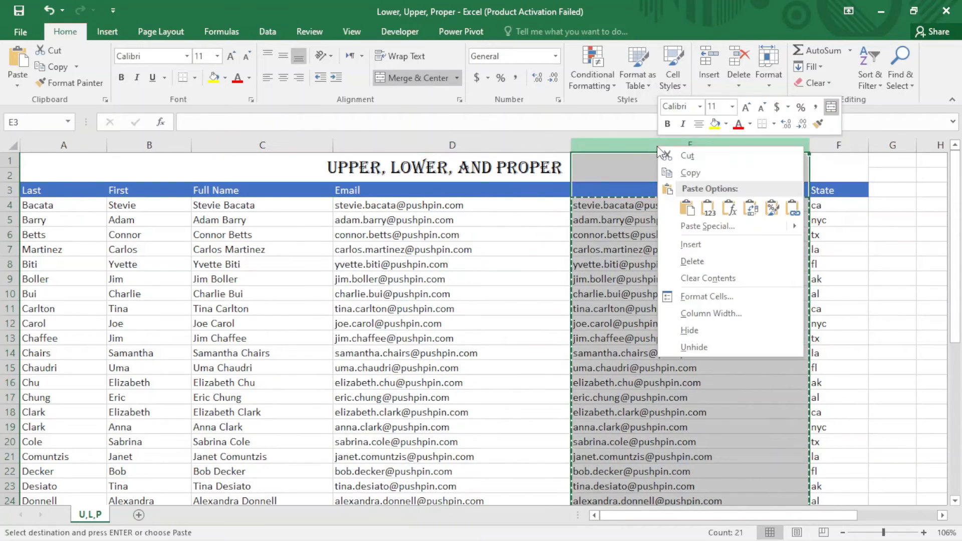
{"action": "left_click", "coordinate": [702, 262]}
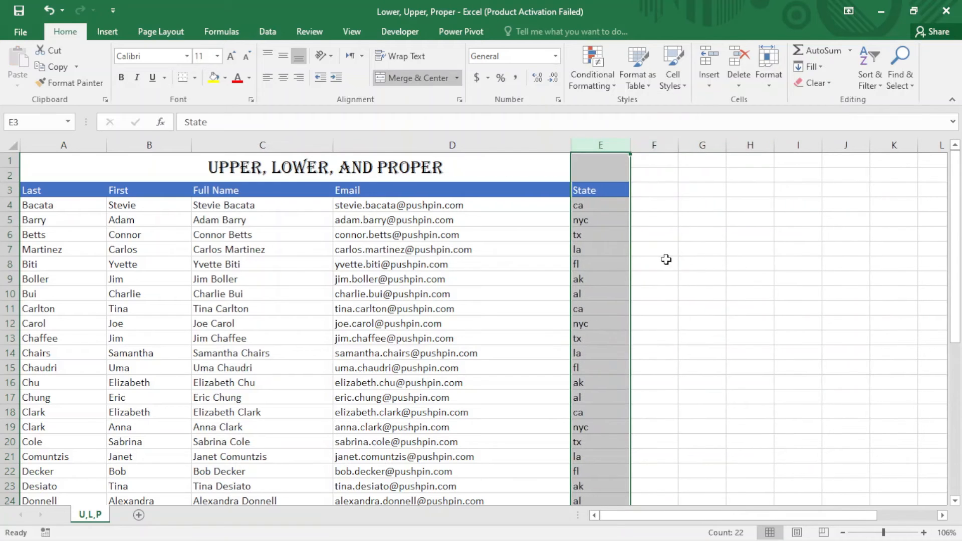
{"action": "left_click", "coordinate": [611, 202]}
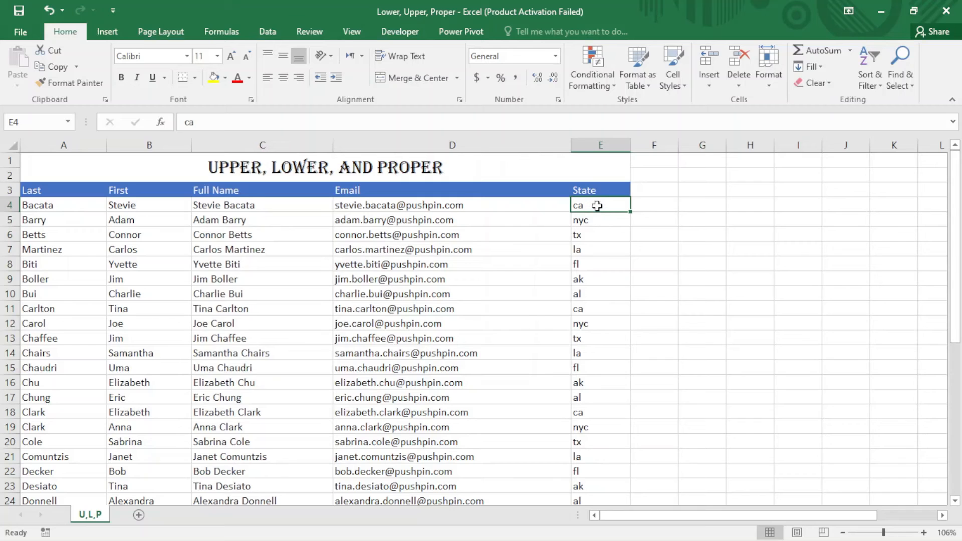
Step: Enter =UPPER(E4) in F4 beside the State column and fill the formula down through row 24
{"action": "left_click", "coordinate": [655, 188]}
{"action": "left_click", "coordinate": [654, 209]}
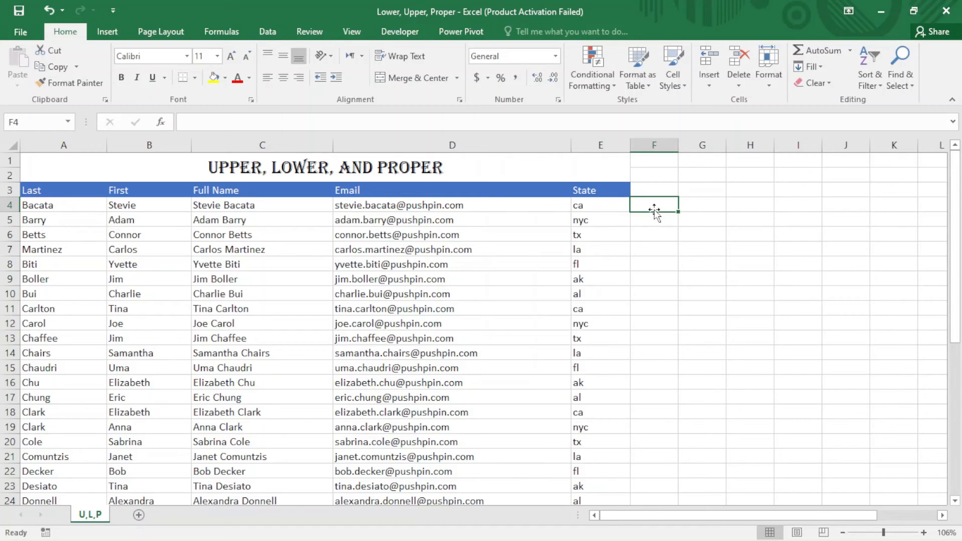
{"action": "type", "text": "="}
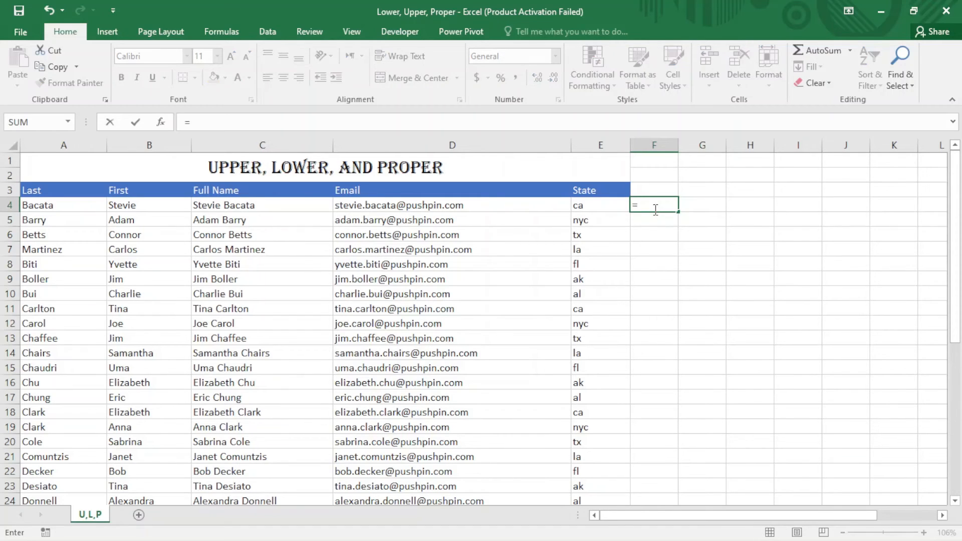
{"action": "type", "text": "upp"}
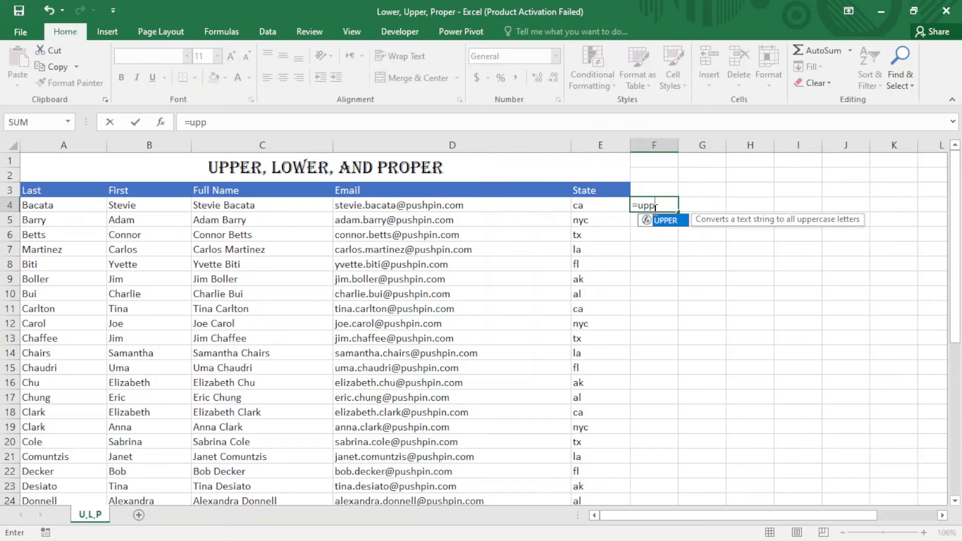
{"action": "key", "text": "Tab"}
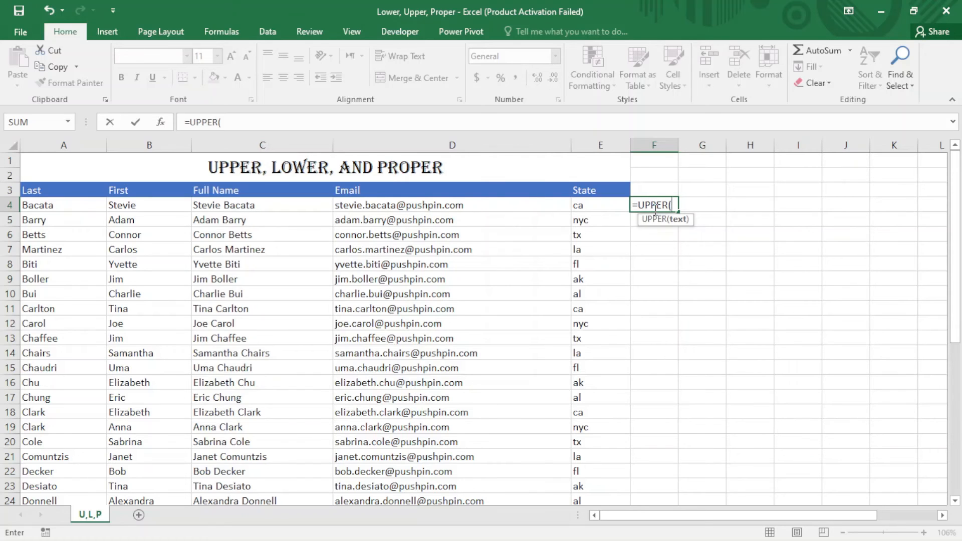
{"action": "left_click", "coordinate": [583, 205]}
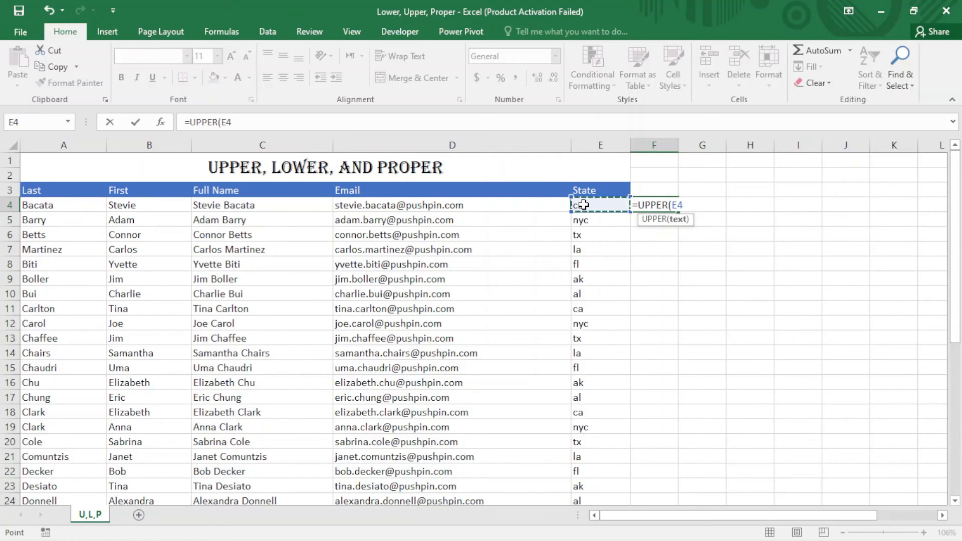
{"action": "key", "text": "Return"}
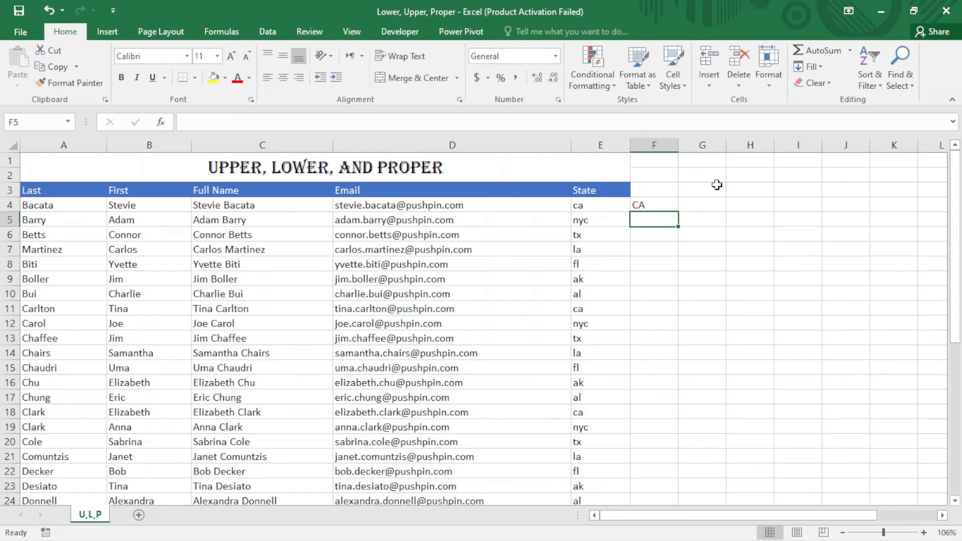
{"action": "left_click", "coordinate": [658, 205]}
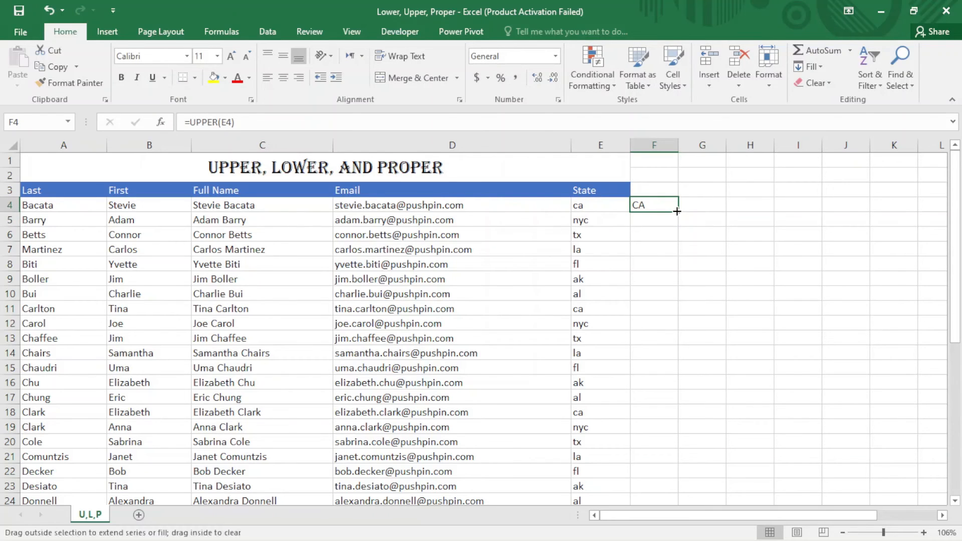
{"action": "double_click", "coordinate": [677, 211]}
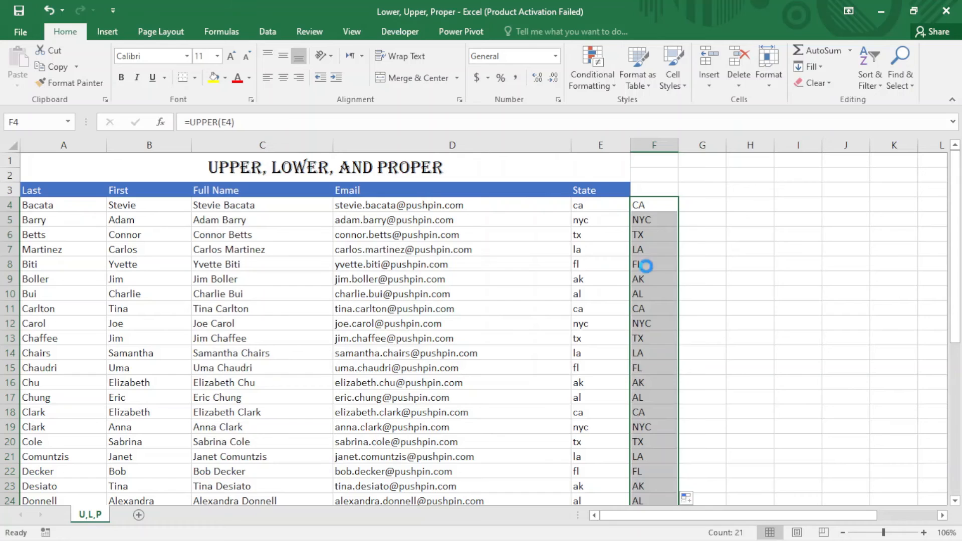
Step: Copy the uppercase states in F4:F24 and paste them as values over the State column from E4
{"action": "key", "text": "ctrl+c"}
{"action": "left_click", "coordinate": [594, 209]}
{"action": "right_click", "coordinate": [594, 209]}
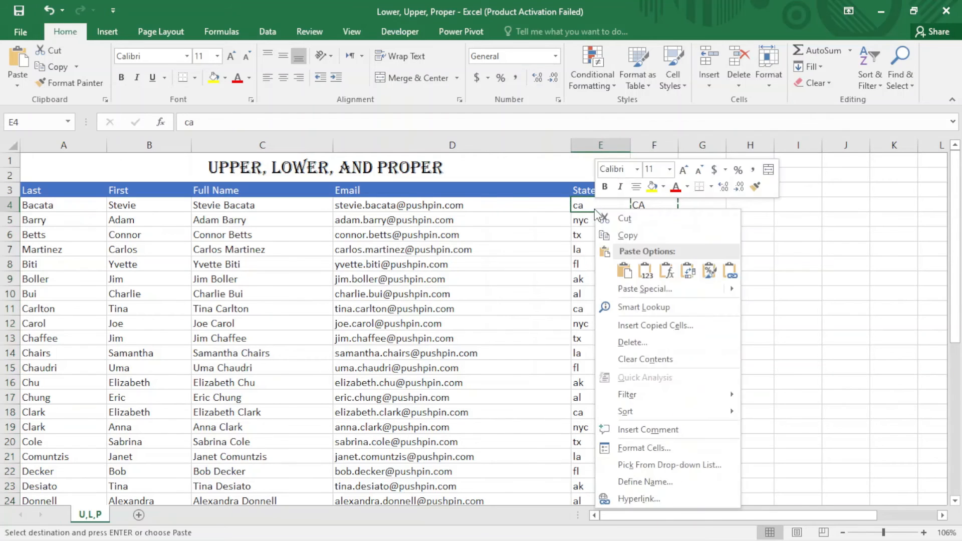
{"action": "left_click", "coordinate": [646, 271]}
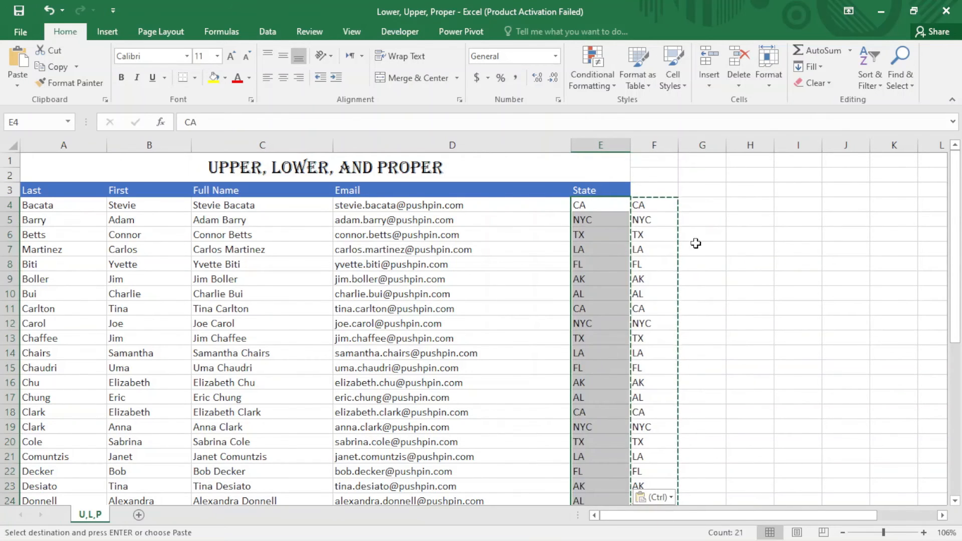
Step: Clear the contents of helper column F beside the State column
{"action": "left_click", "coordinate": [709, 202]}
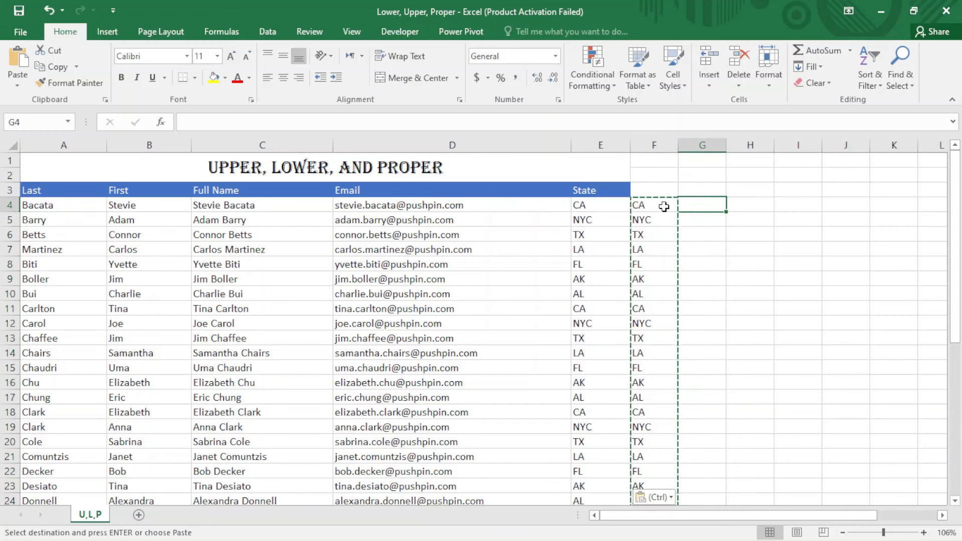
{"action": "left_click", "coordinate": [659, 145]}
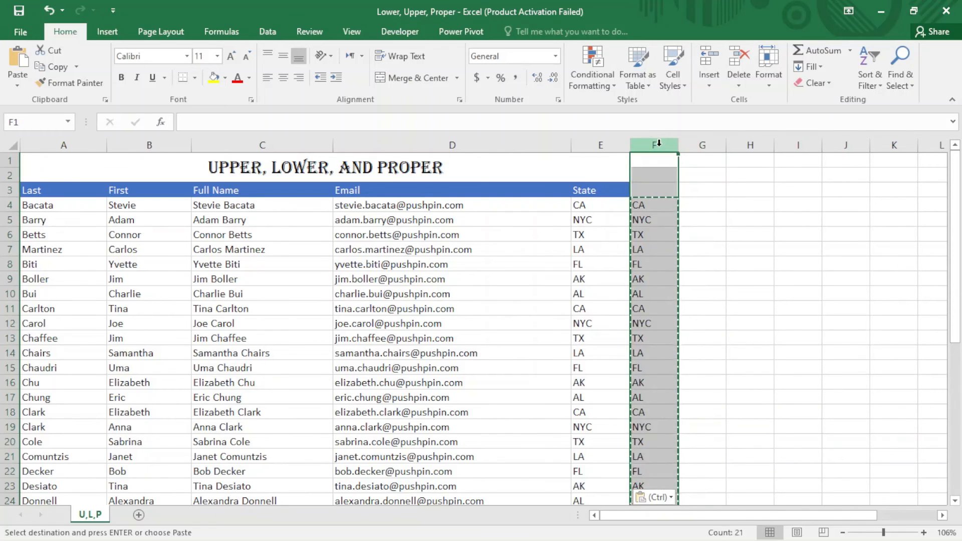
{"action": "key", "text": "Delete"}
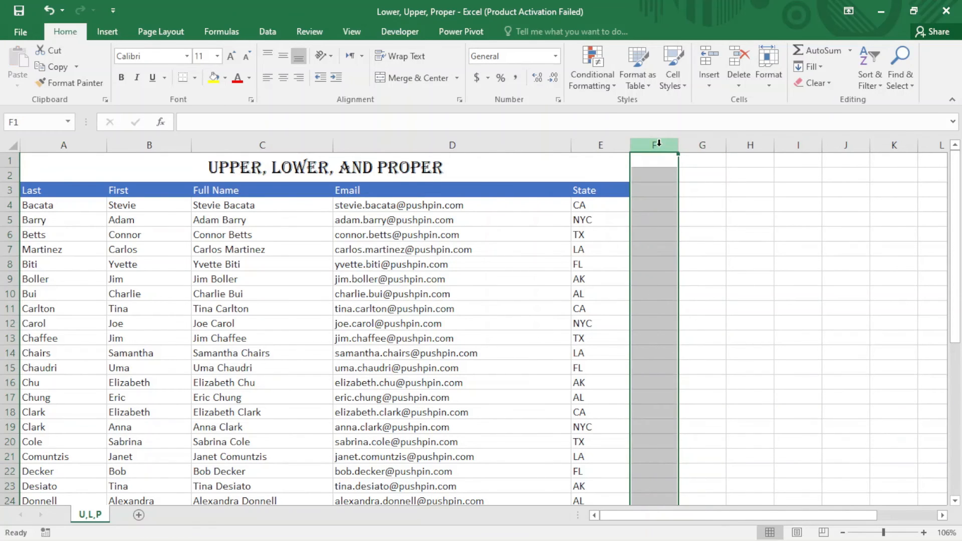
{"action": "left_click", "coordinate": [714, 215]}
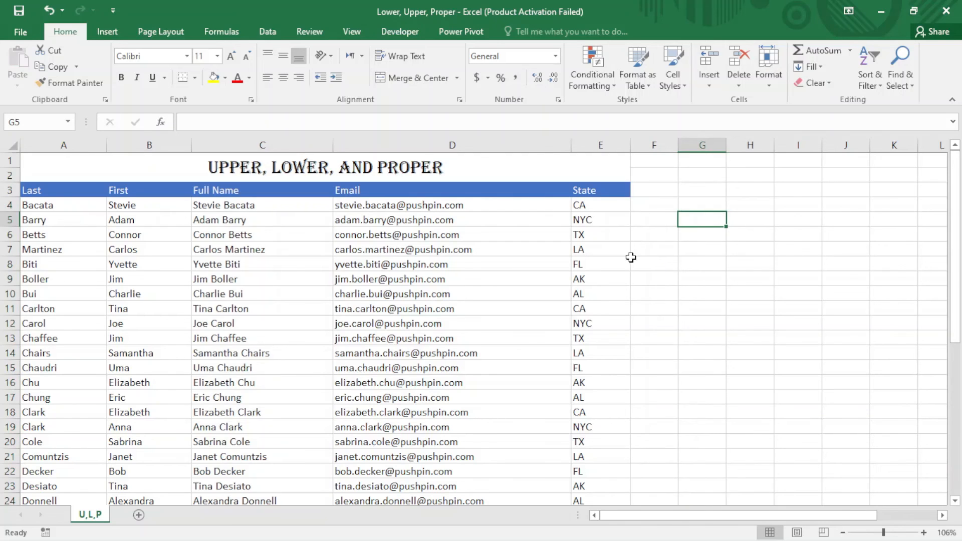